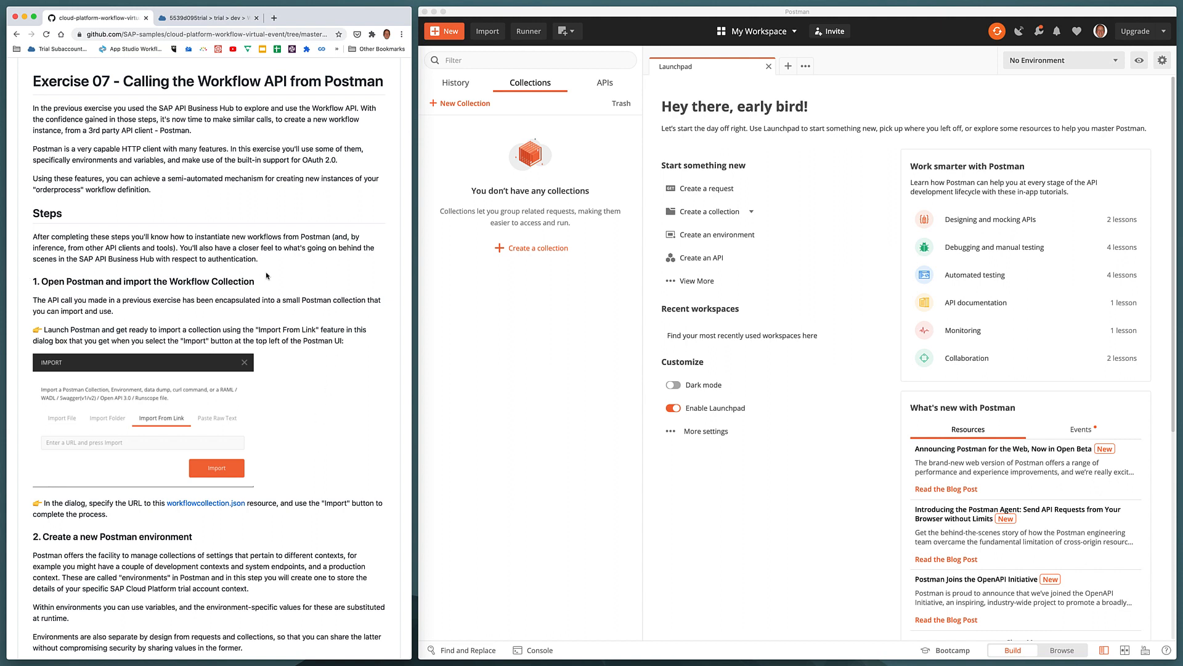
Import the Workflow Collection into Postman from the URL of the exercise's workflowcollection.json resource.
scroll(268, 278, "down", 3)
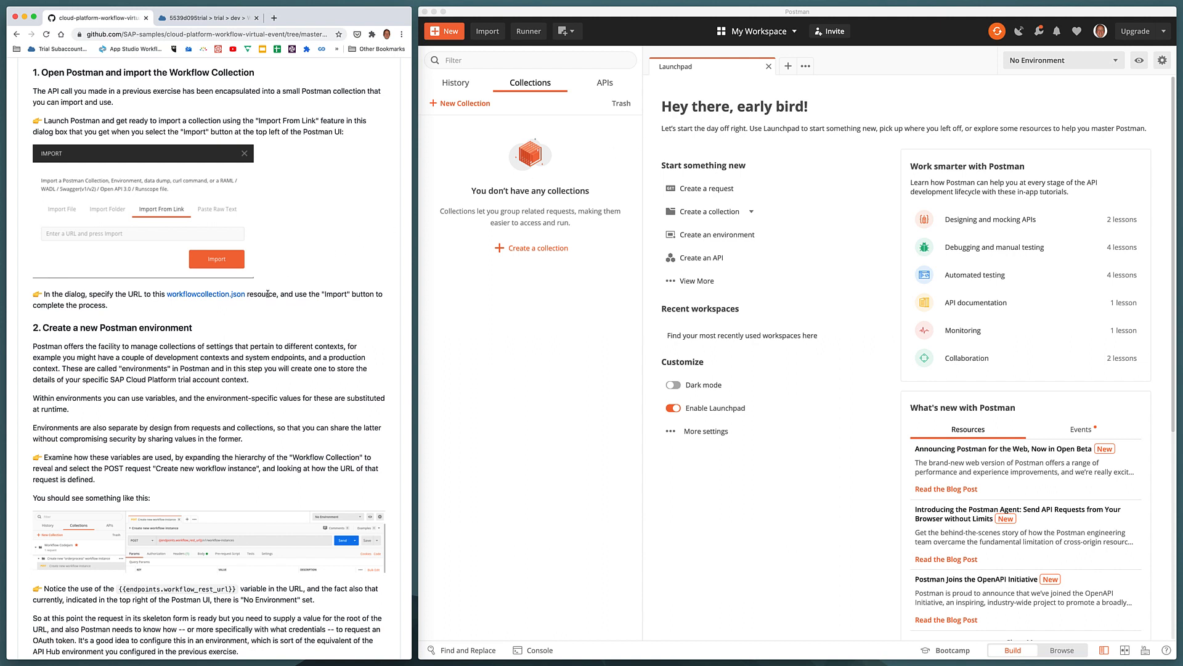
left_click(234, 298)
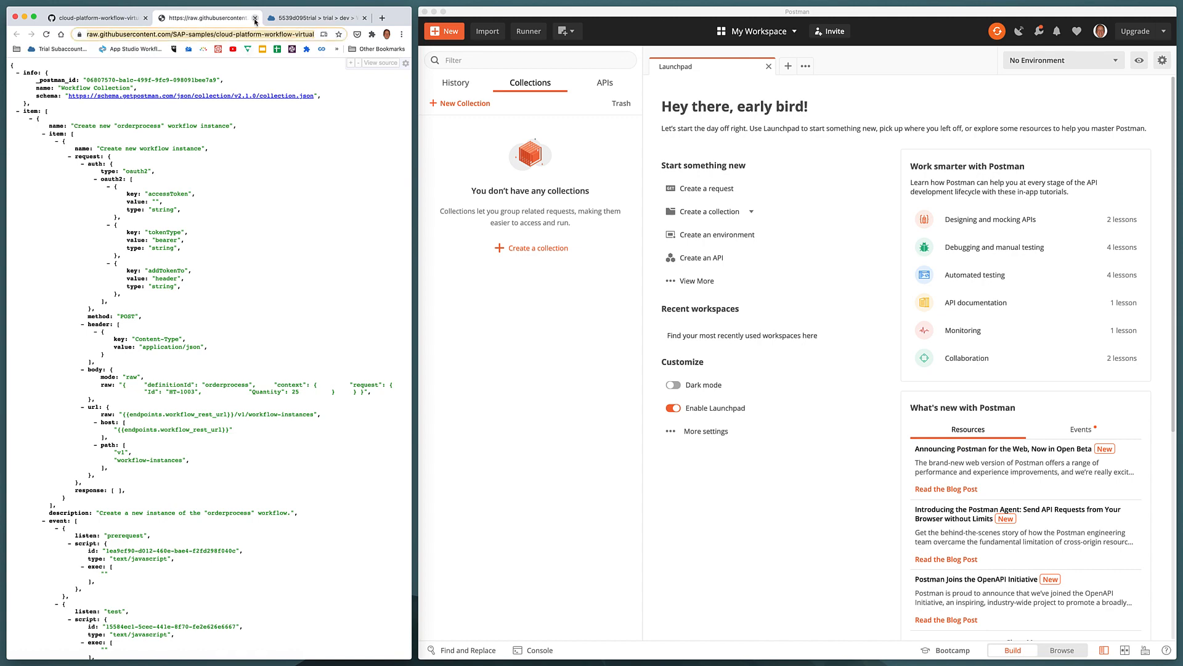
left_click(255, 19)
left_click(493, 35)
left_click(493, 35)
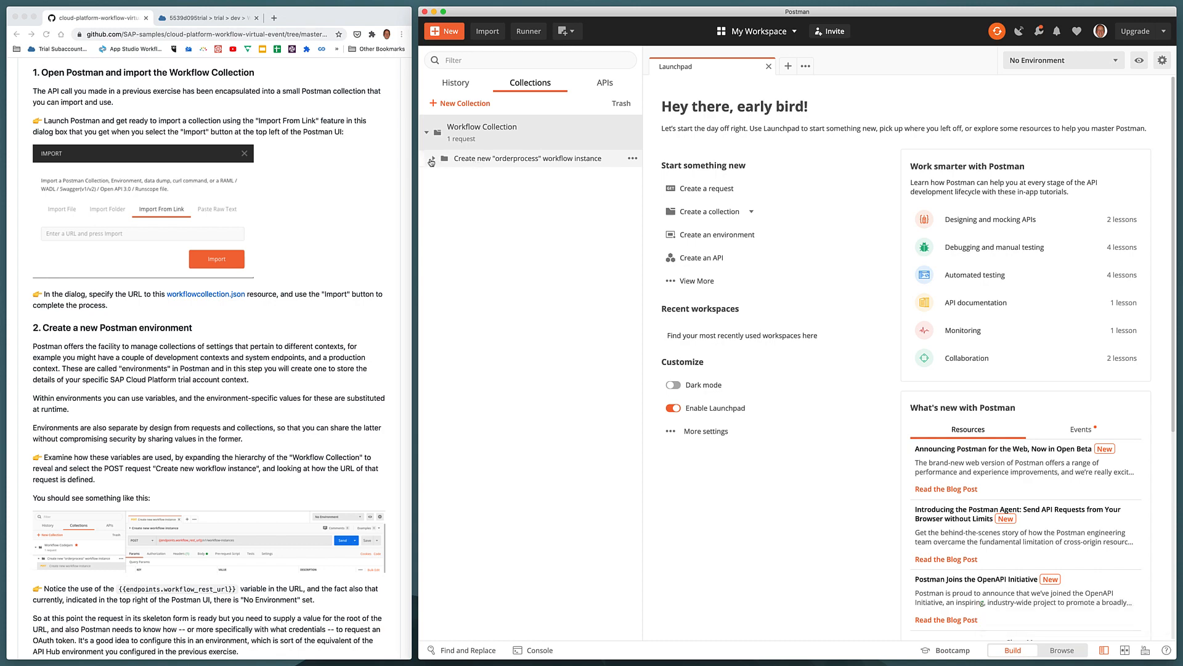
Open the "Create new workflow instance" request from the "orderprocess" folder and examine the variable in its URL.
left_click(432, 159)
left_click(493, 176)
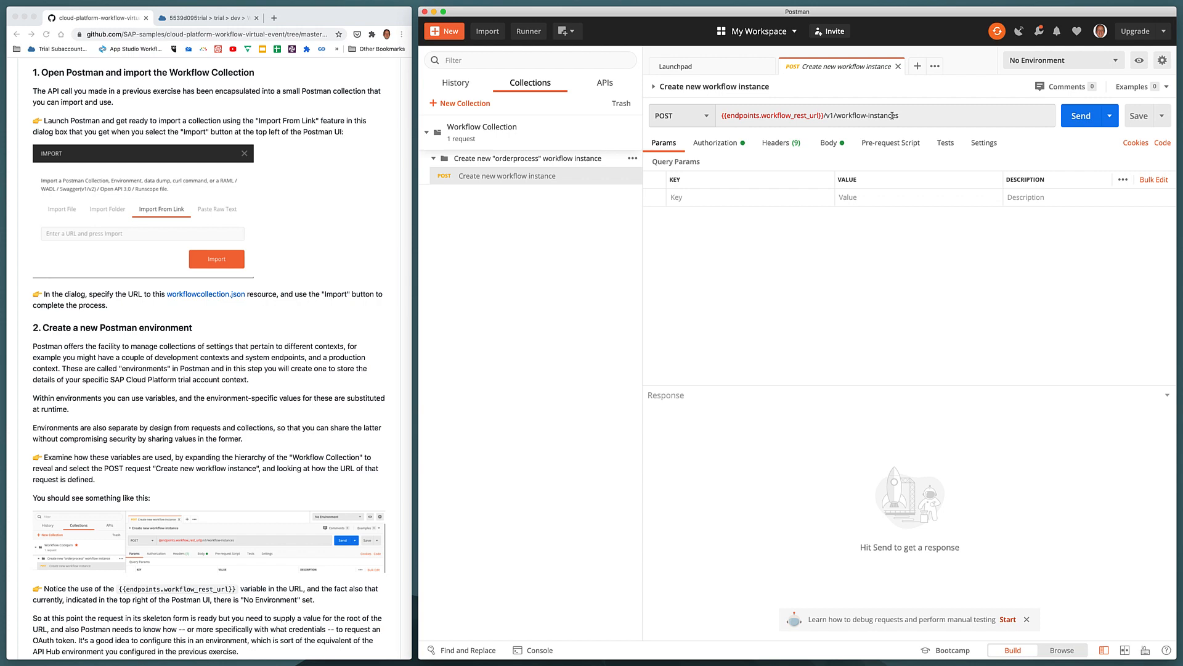
scroll(388, 243, "down", 8)
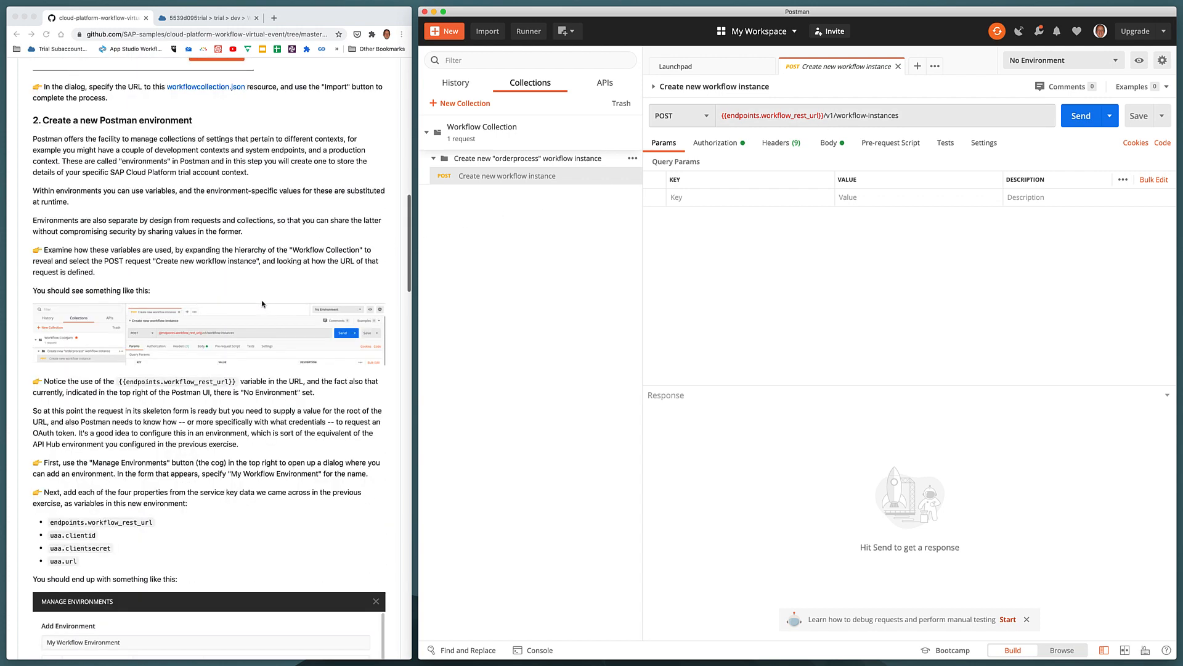
scroll(262, 303, "down", 2)
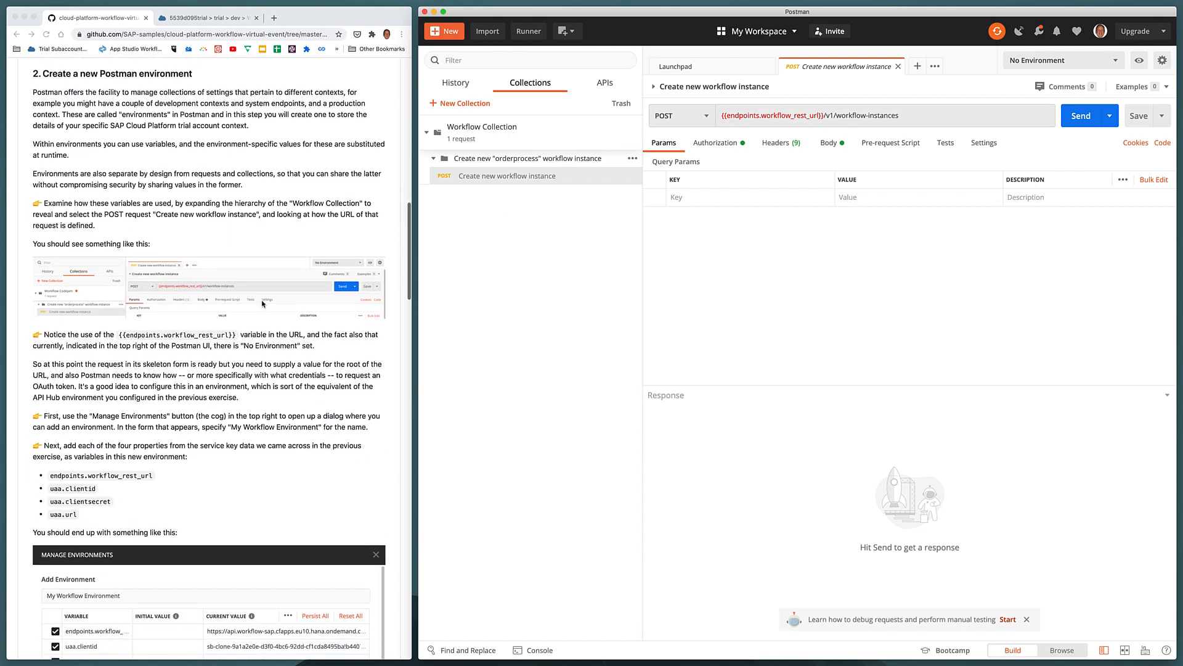
scroll(262, 303, "up", 1)
mouse_move(783, 117)
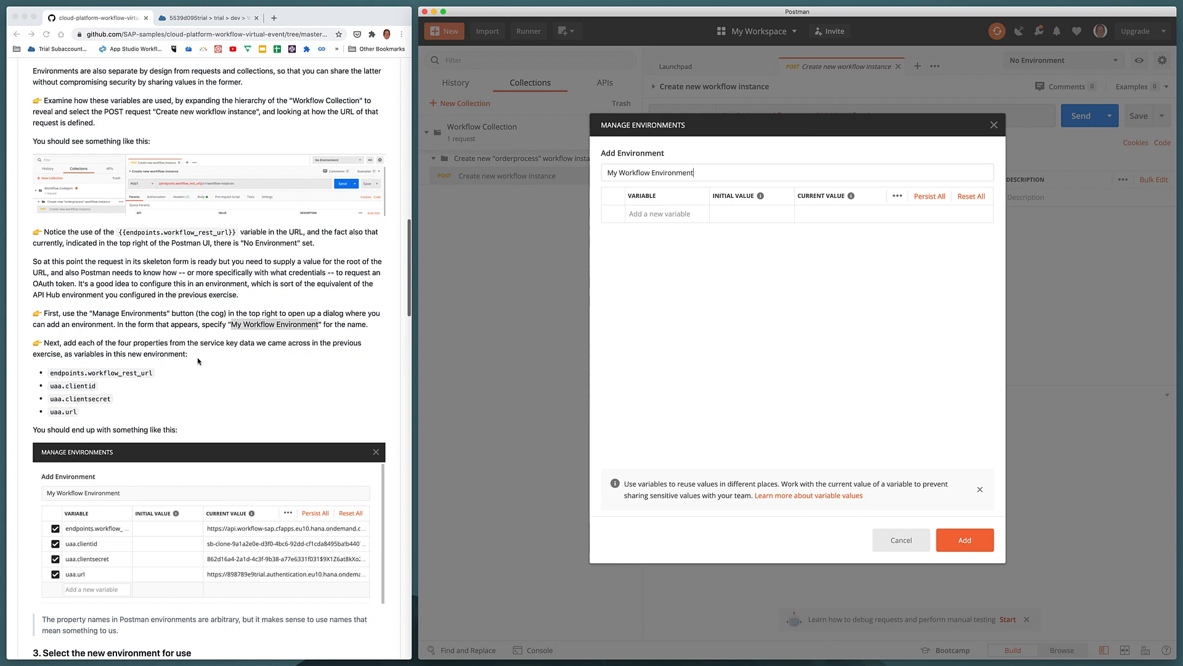
Show the default_workflow service key in the SAP Cloud Platform Cockpit, collapsing the side navigation and widening the browser window.
scroll(198, 361, "down", 5)
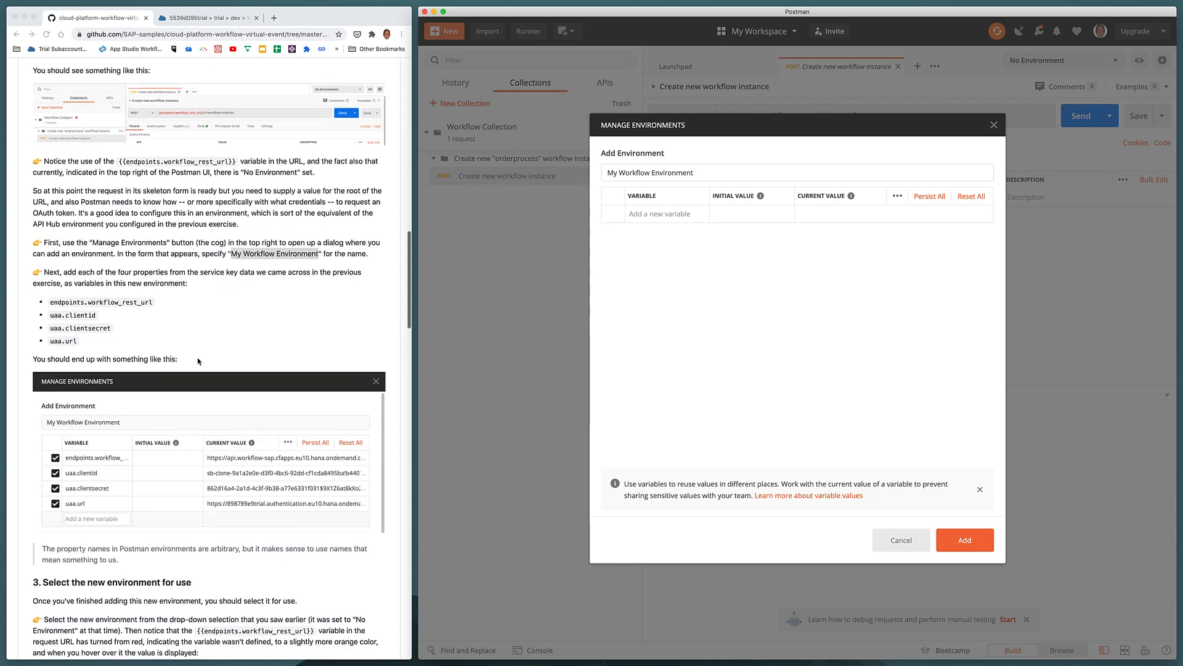
scroll(198, 361, "down", 2)
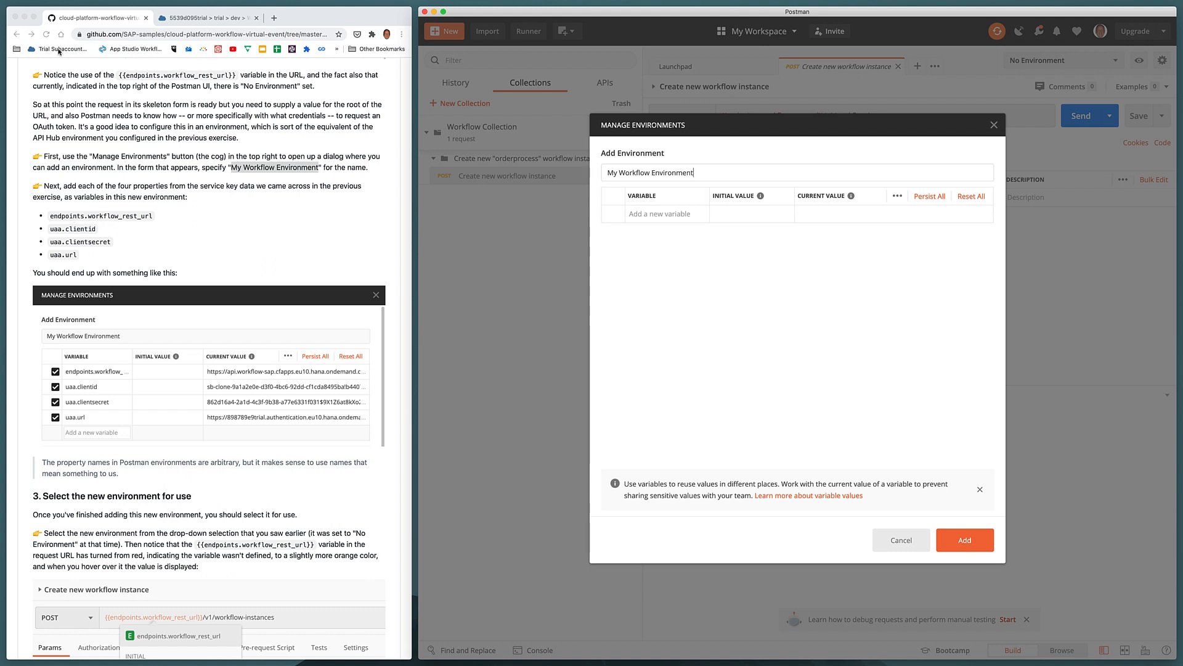
left_click(188, 18)
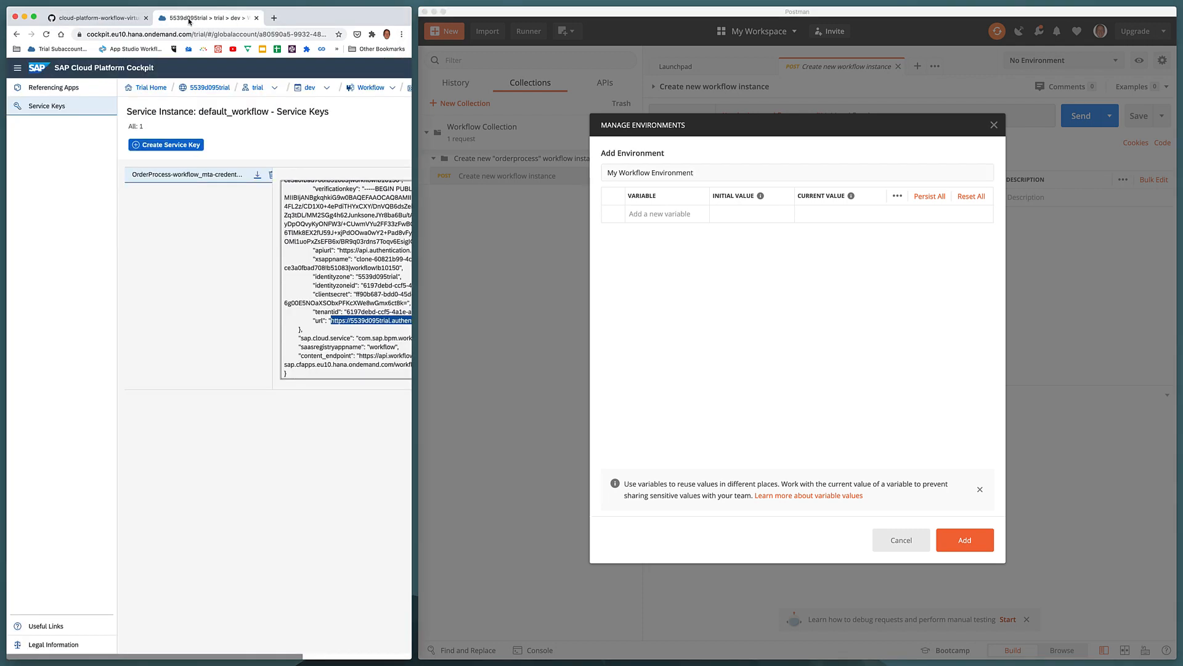
left_click(18, 68)
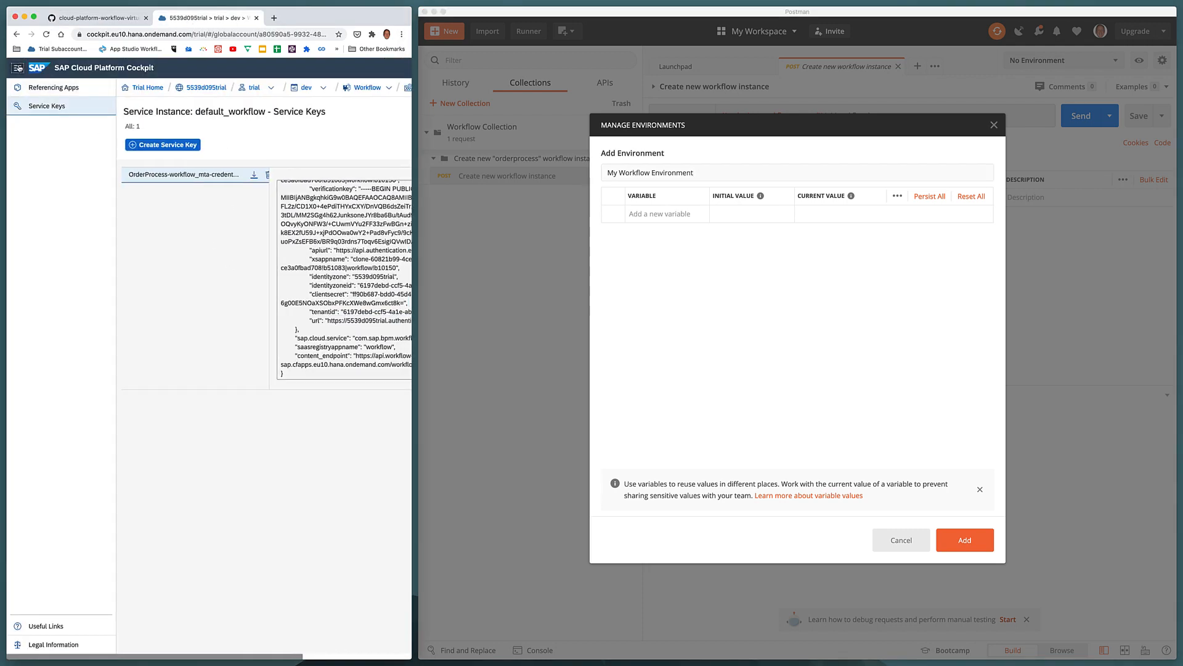
key("alt+shift+l")
key("alt+shift+l")
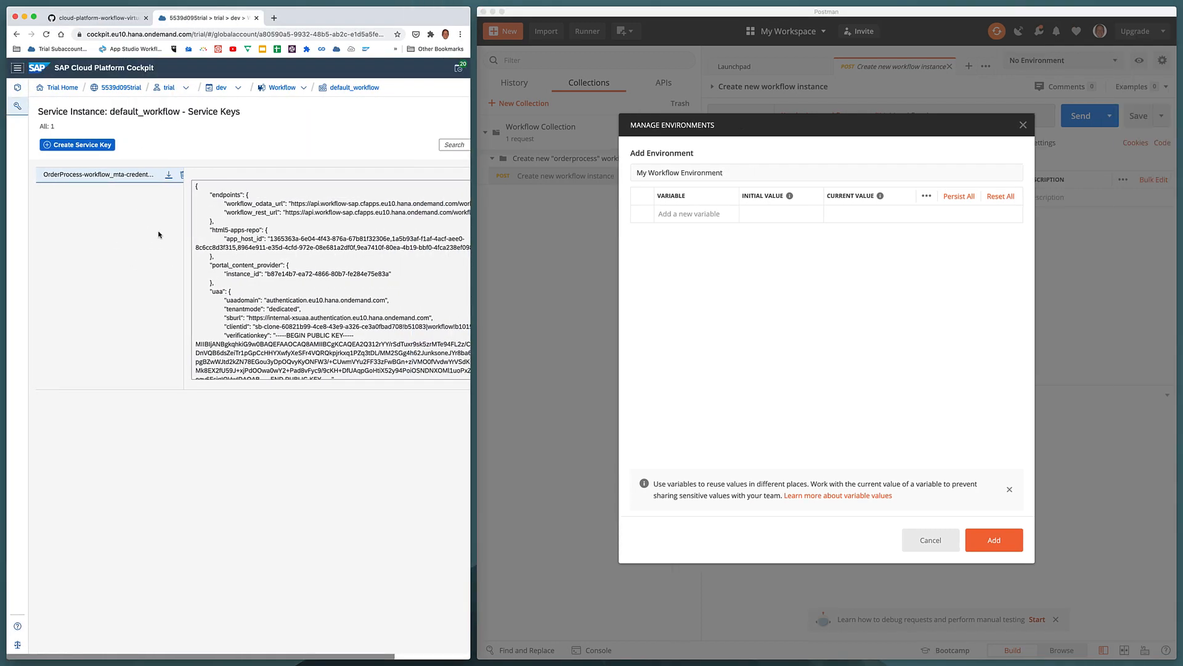
key("alt+shift+l")
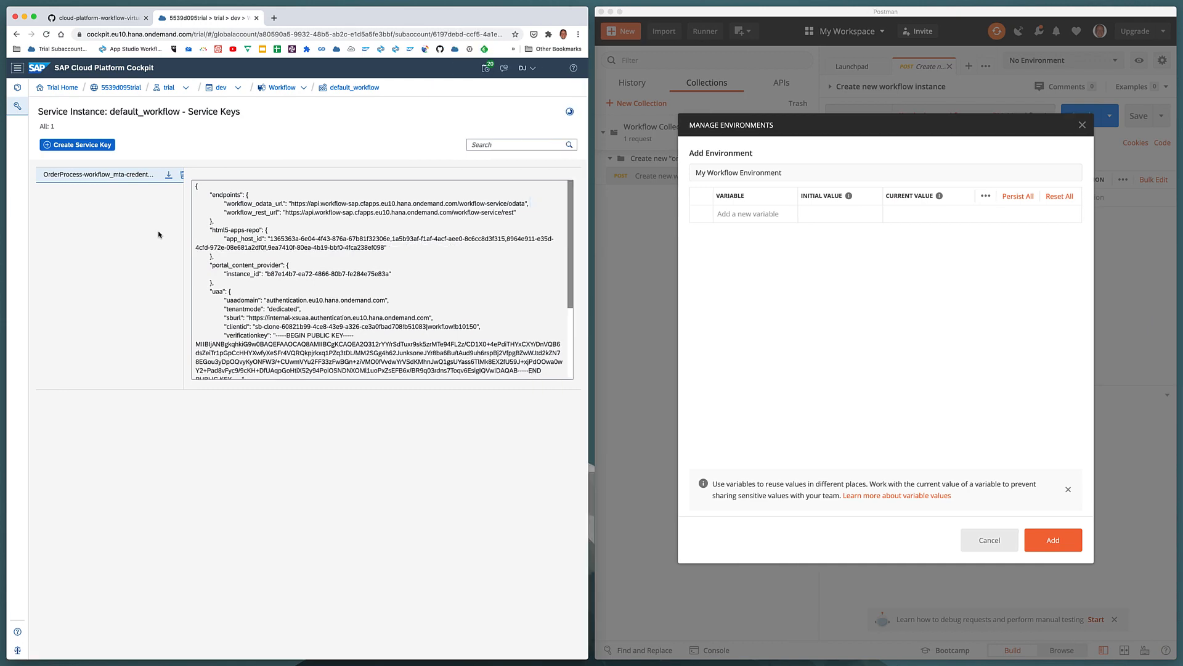
Copy the name endpoints.workflow_rest_url from the exercise instructions and add it as a variable in My Workflow Environment.
left_click(80, 17)
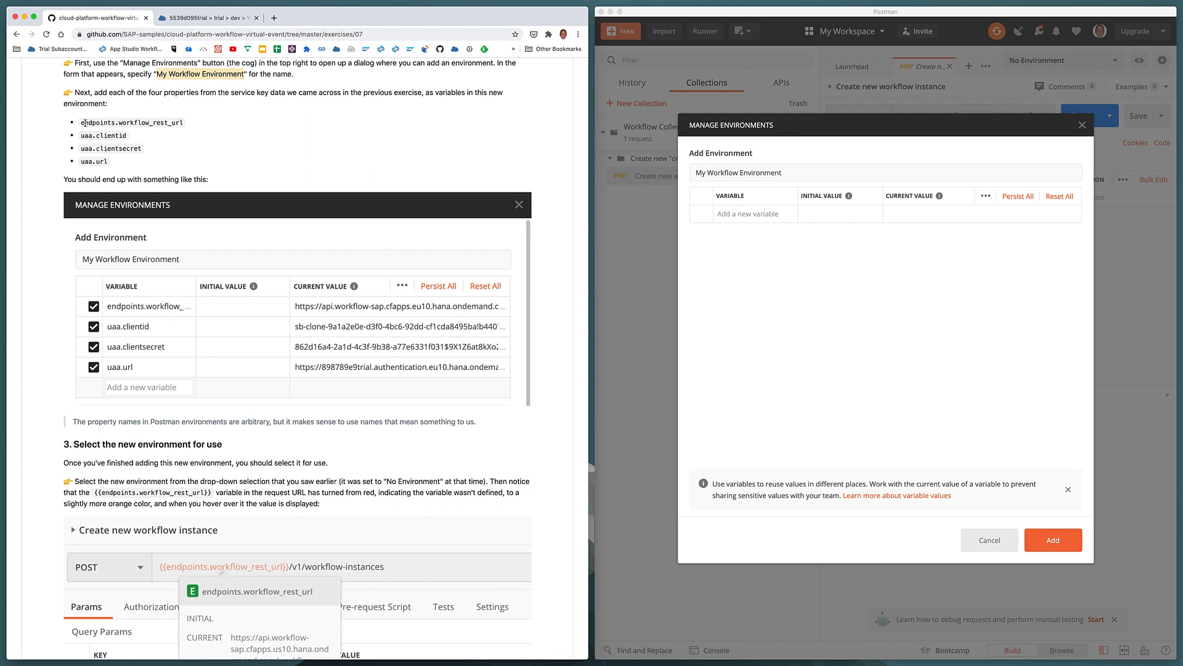
left_click_drag(81, 122, 179, 129)
key("super+c")
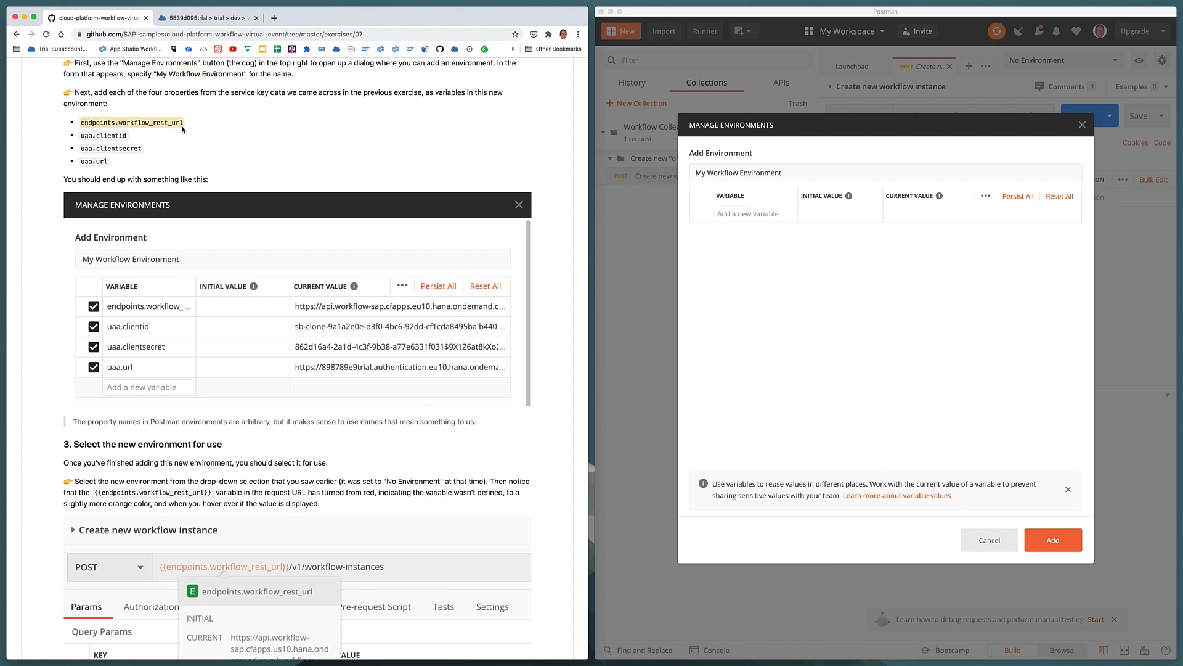
left_click(196, 18)
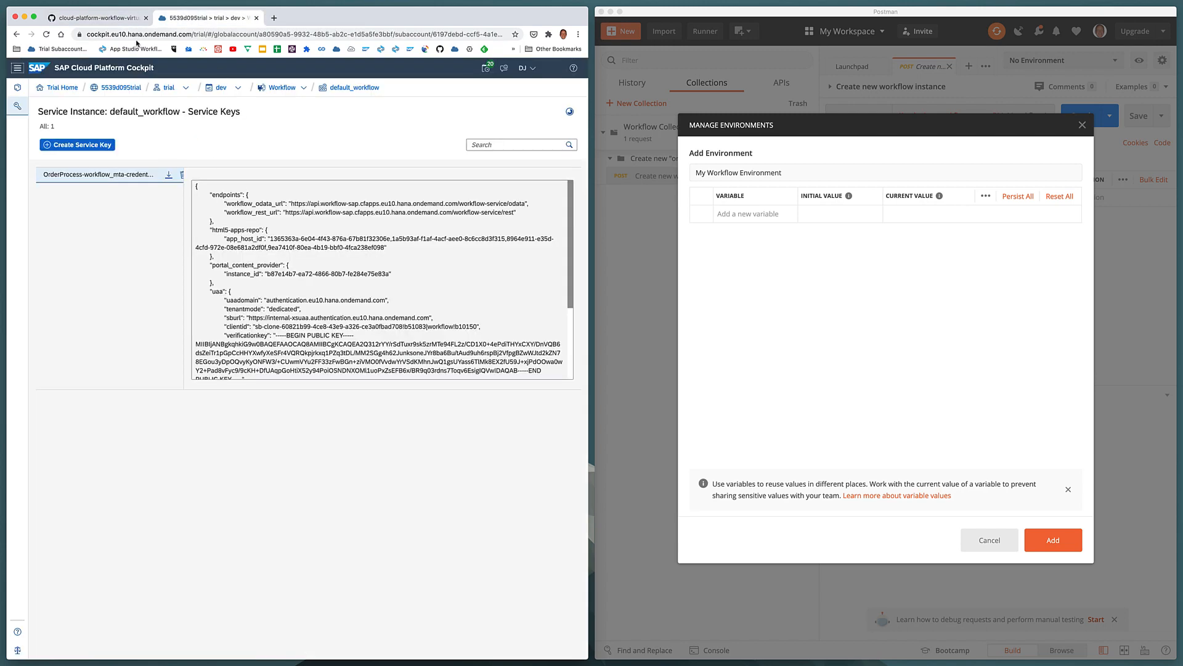
left_click(106, 20)
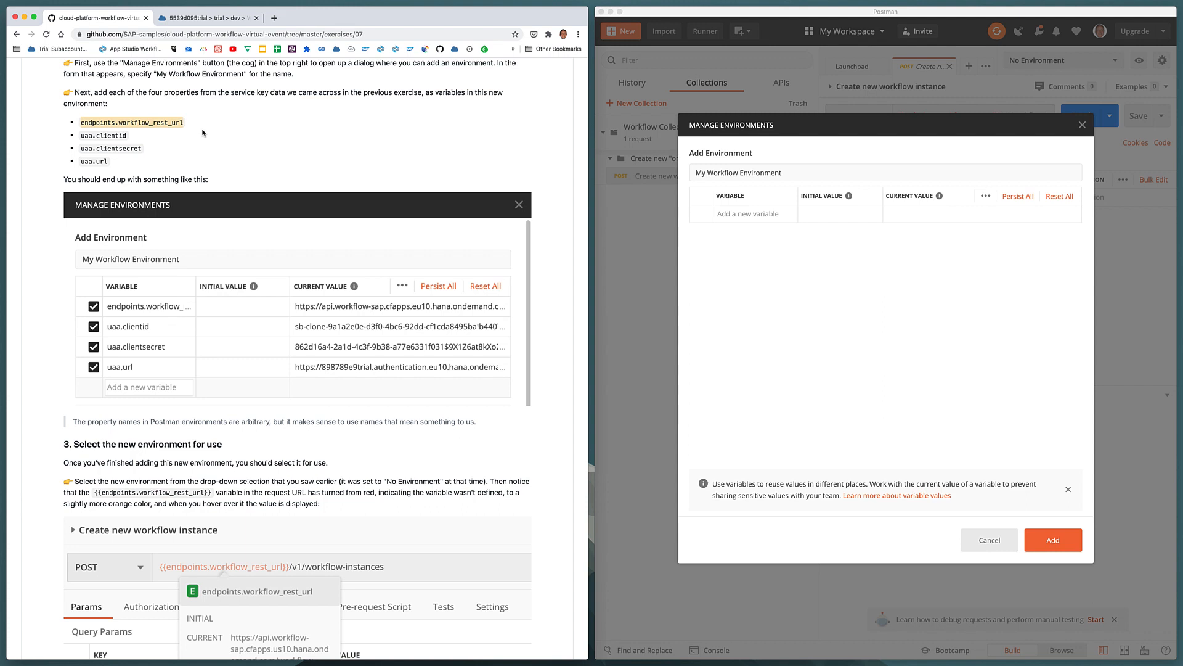
left_click(754, 216)
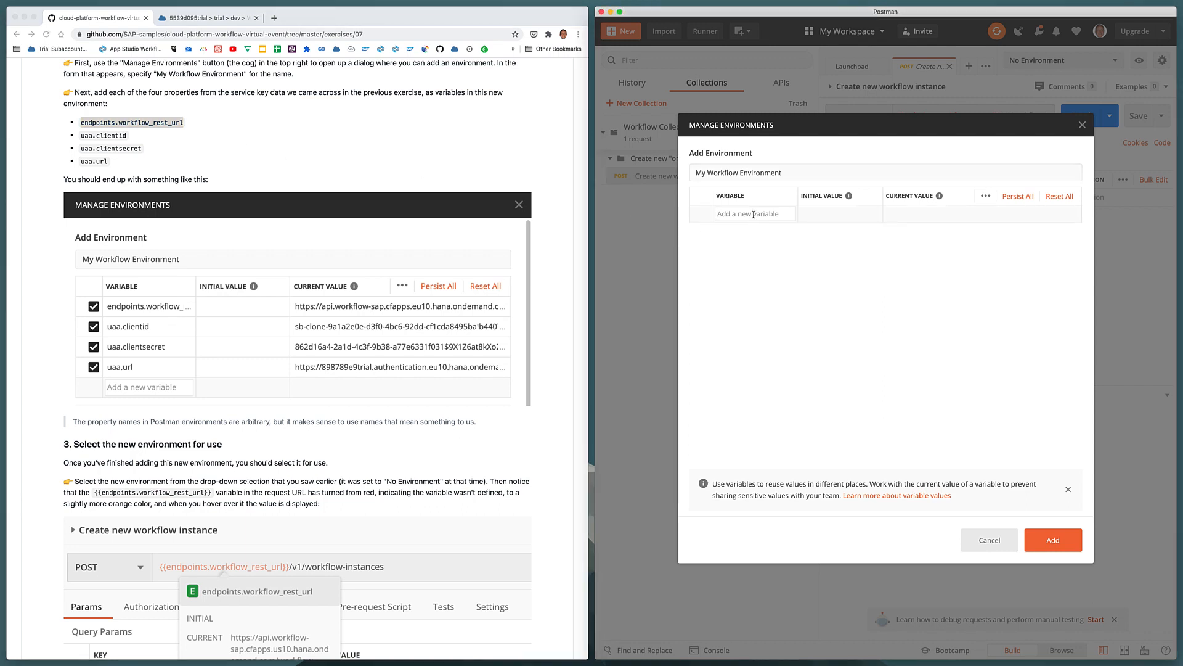
key("super+v")
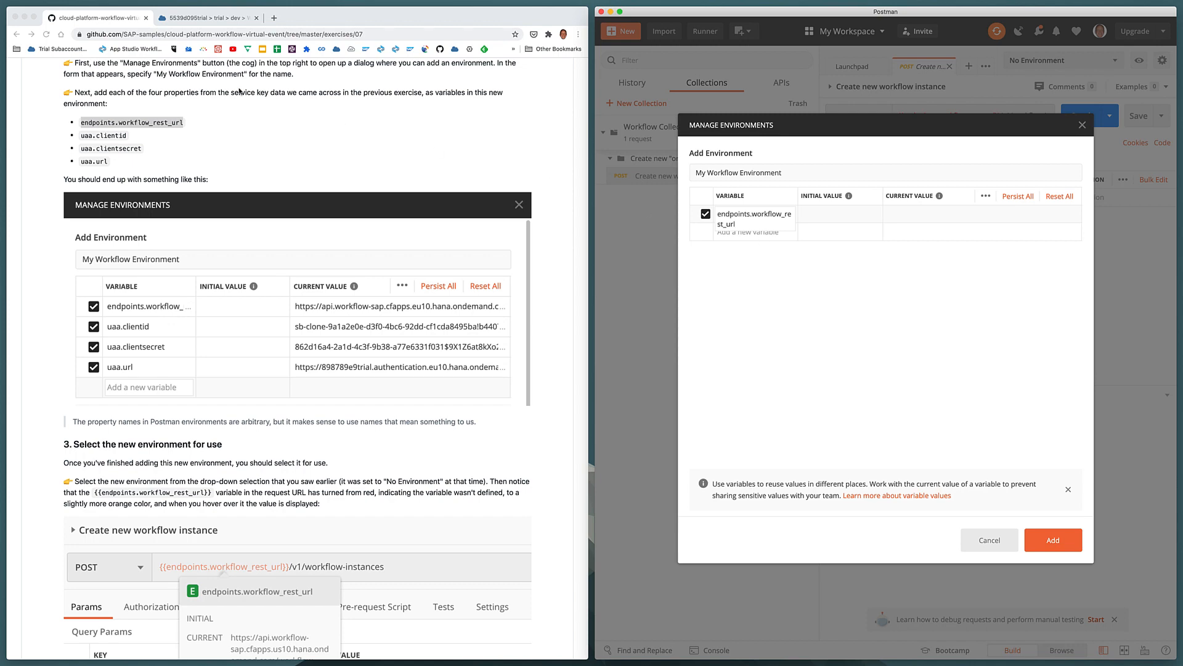
Copy the workflow_rest_url value from the service key as the current value of endpoints.workflow_rest_url.
left_click(207, 19)
left_click(300, 209)
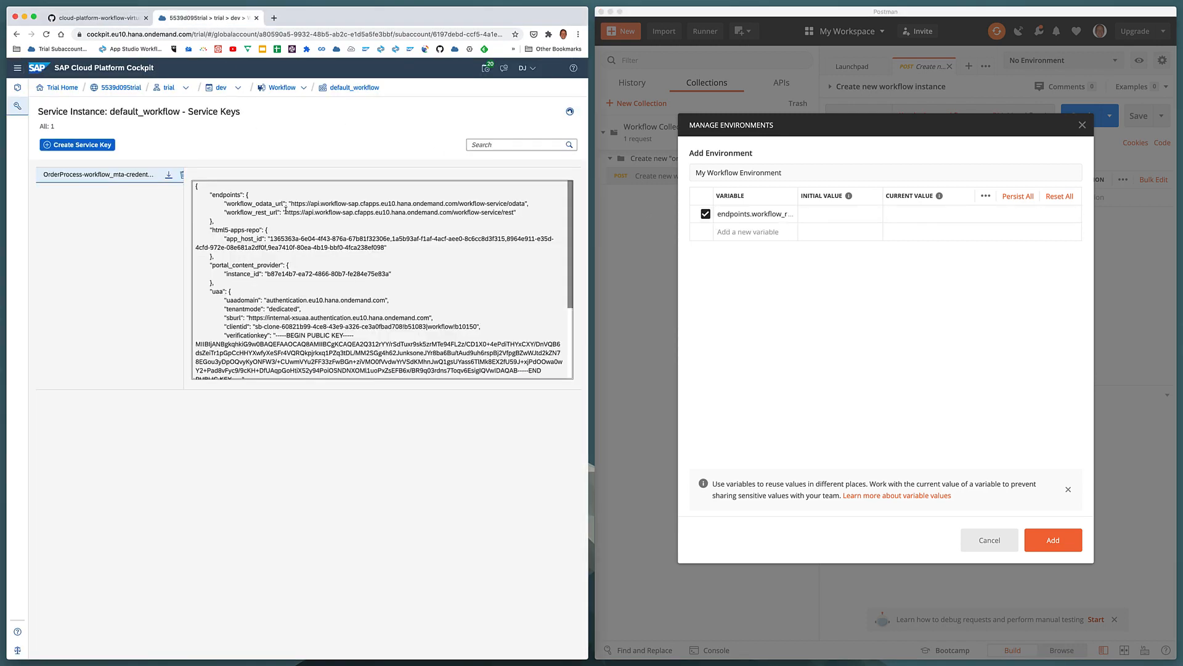
left_click_drag(286, 210, 416, 220)
left_click_drag(512, 220, 514, 214)
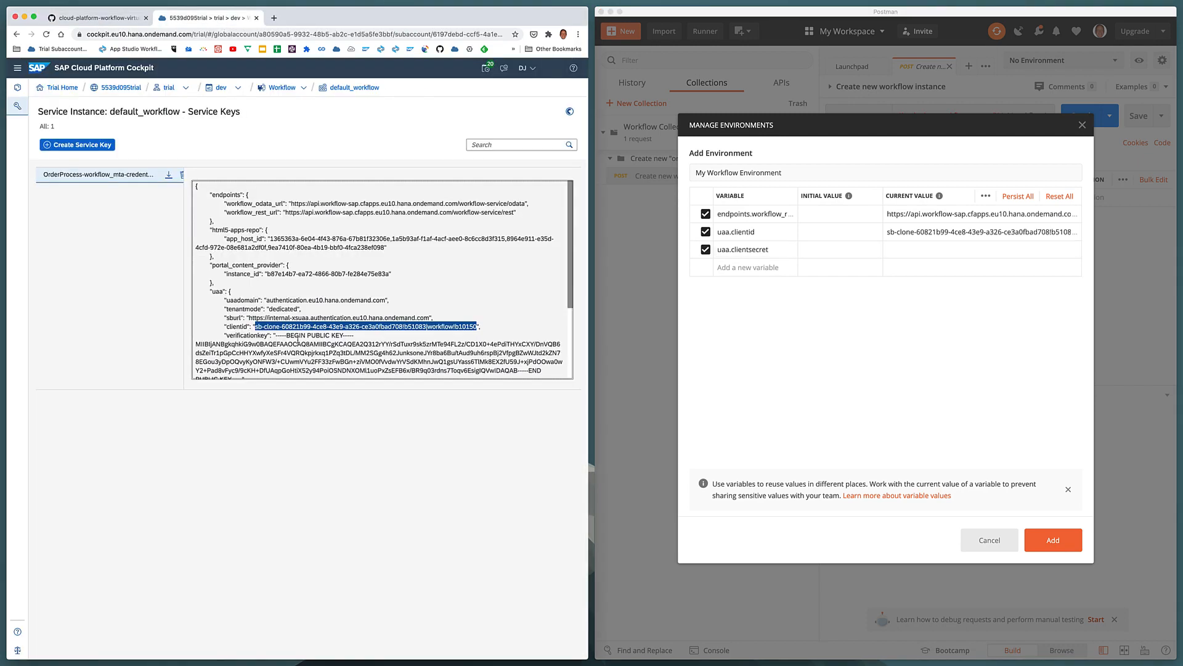
Copy the client secret from the service key and paste it as the current value of uaa.clientsecret.
scroll(299, 338, "down", 3)
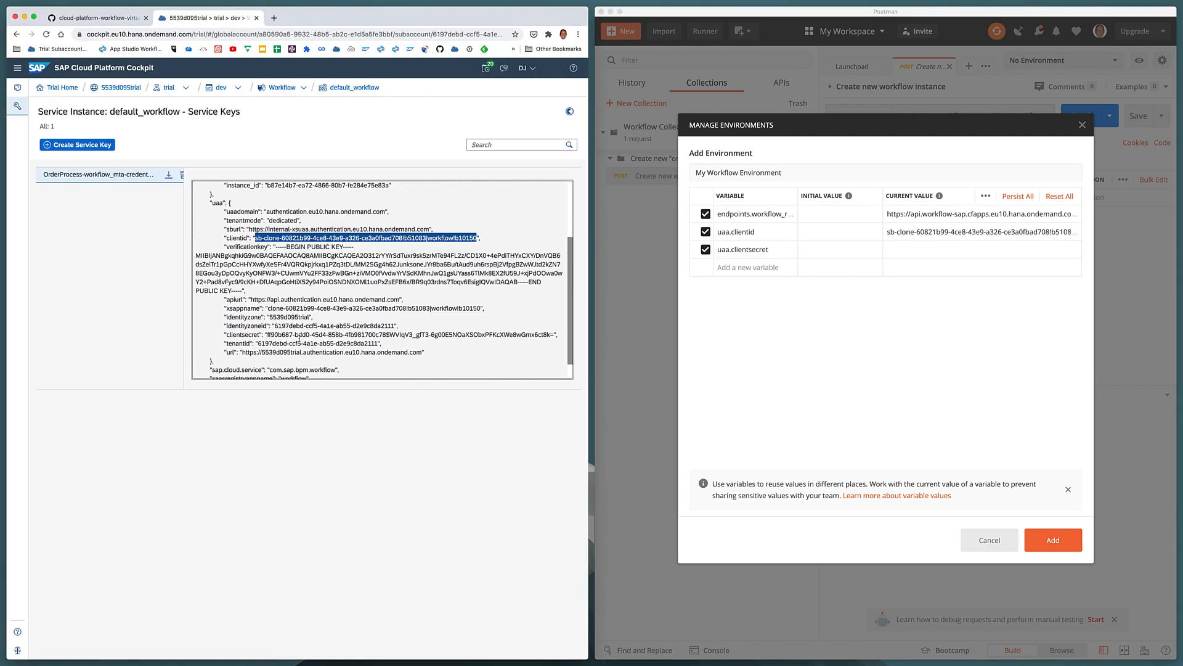
left_click_drag(266, 334, 555, 334)
key("super+c")
left_click(914, 250)
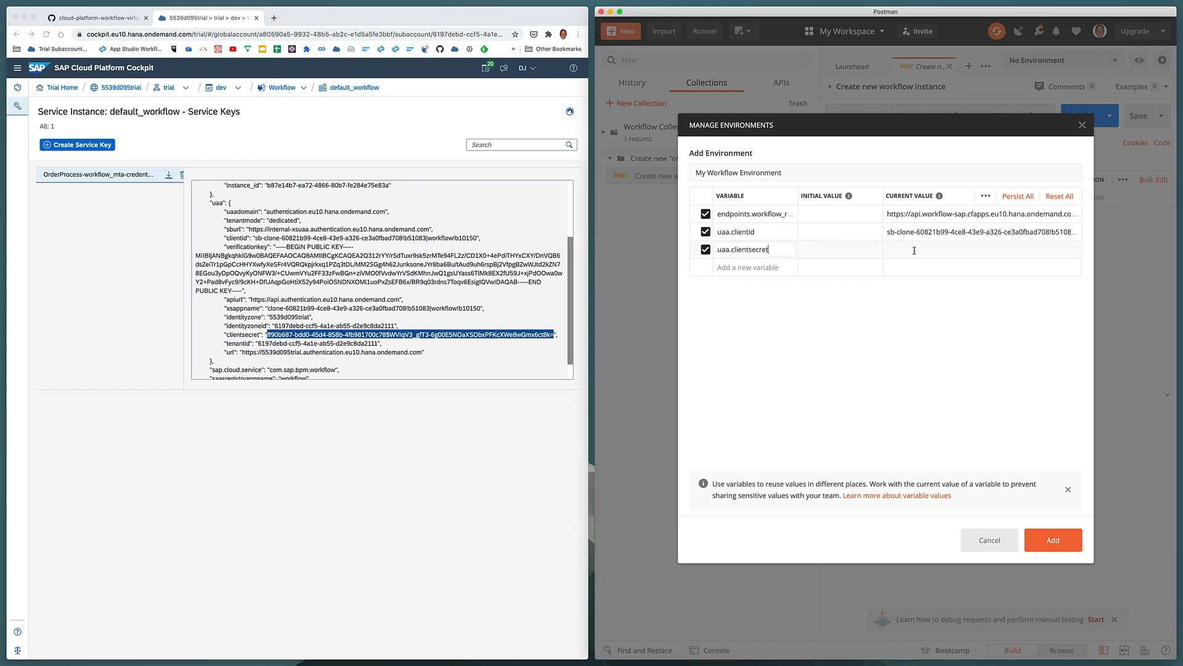
key("super+v")
Add a fourth variable named uaa.url to My Workflow Environment, taking the name from the exercise instructions.
left_click(95, 18)
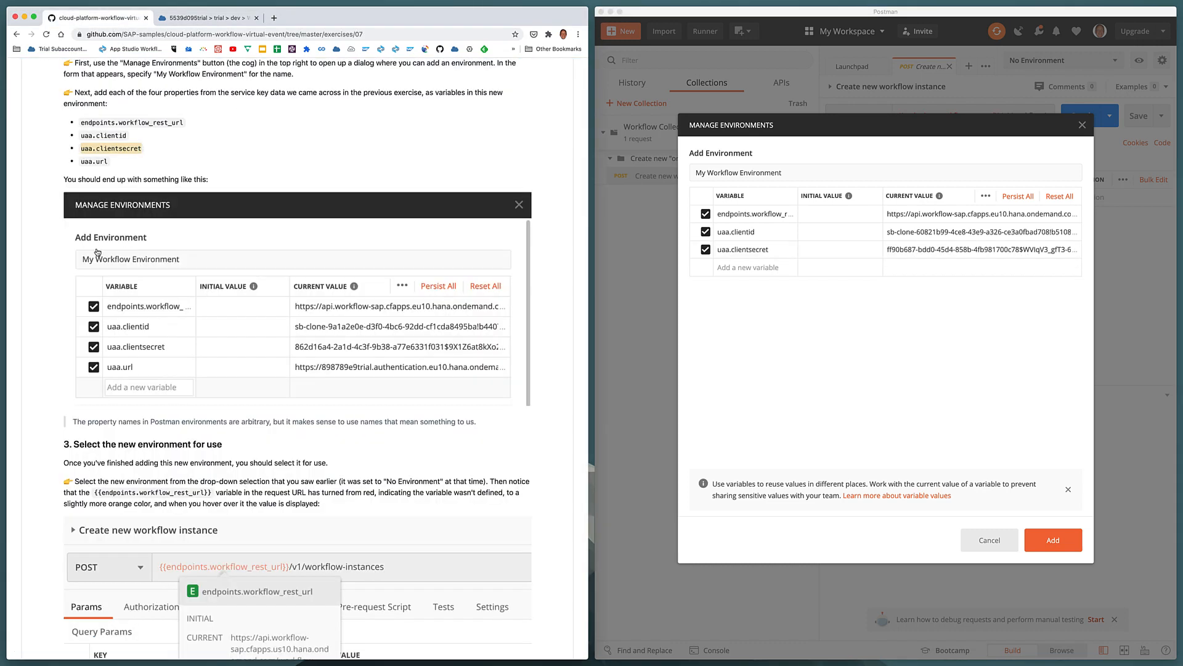
left_click_drag(81, 161, 104, 162)
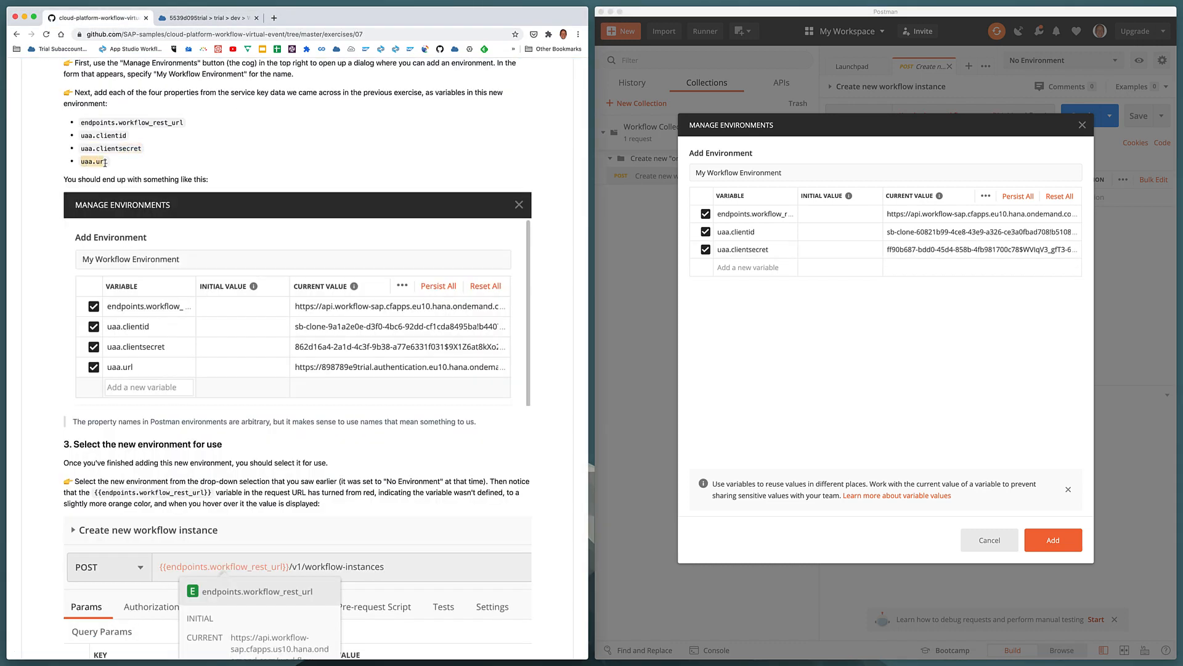
left_click(225, 19)
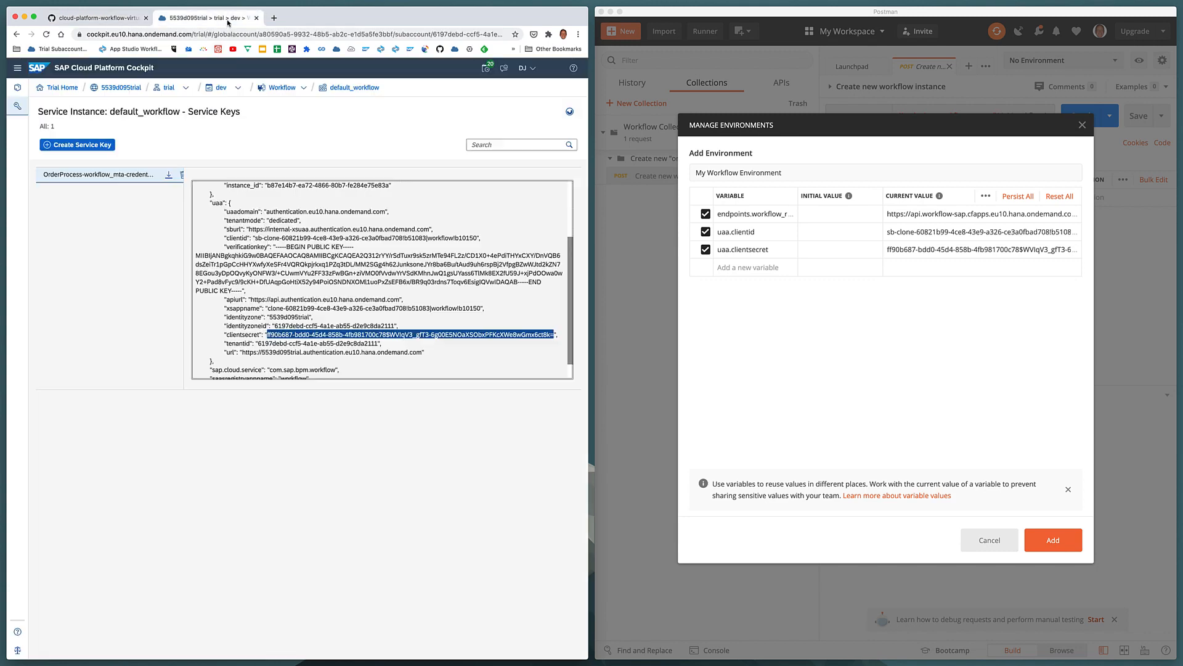
left_click(636, 282)
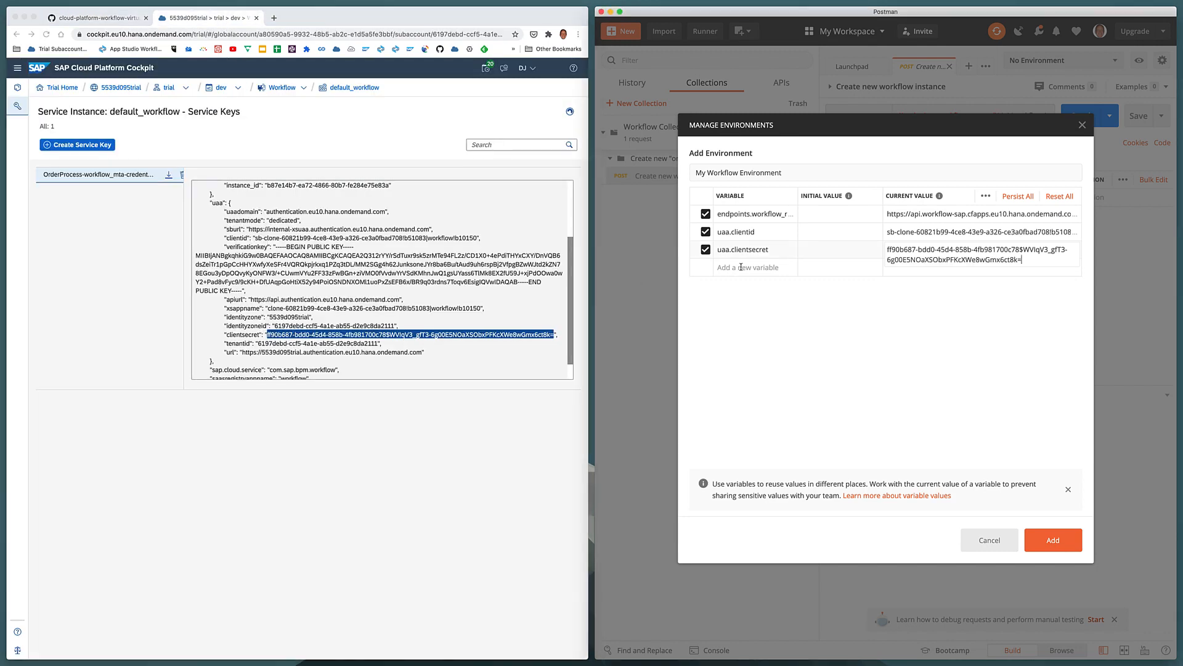
type("uaa.url")
Set the current value of uaa.url to the uaa section's url from the service key and add the environment.
left_click(242, 354)
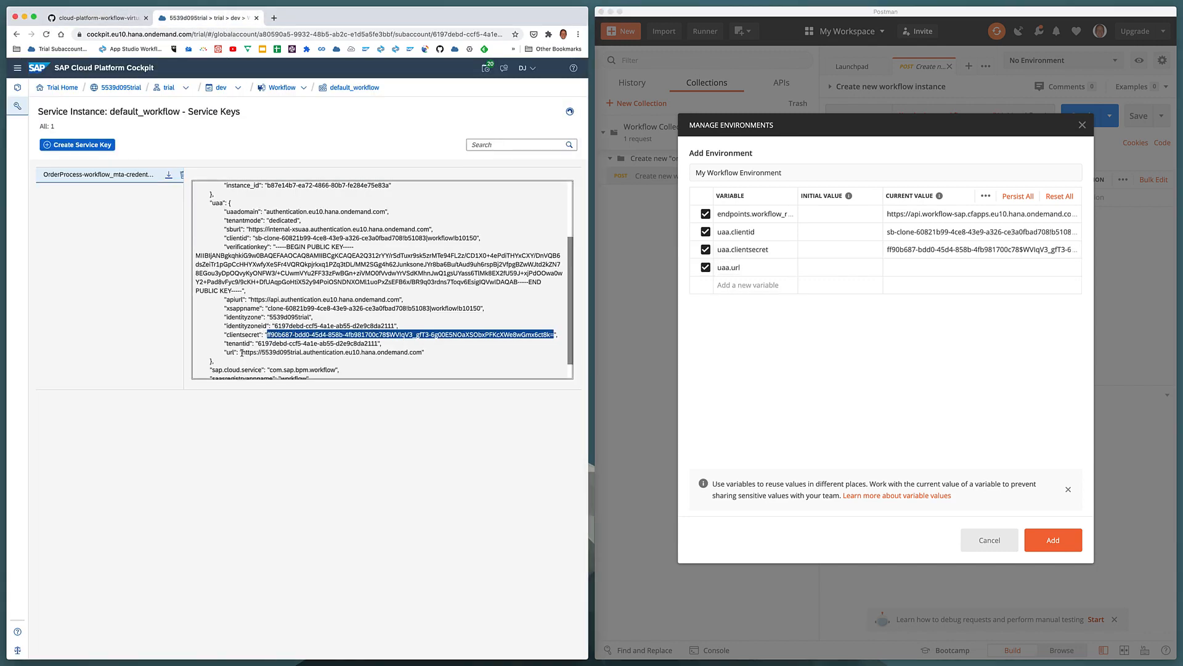
left_click_drag(242, 352, 423, 352)
key("super+c")
left_click(980, 267)
key("super+v")
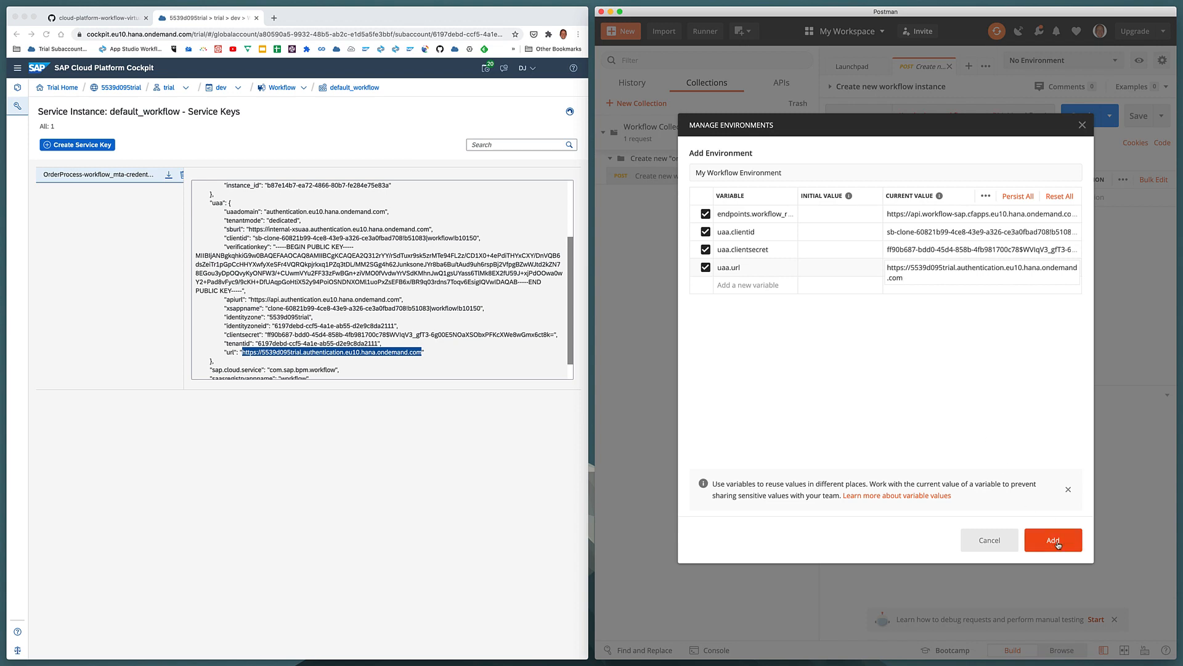
left_click(1055, 542)
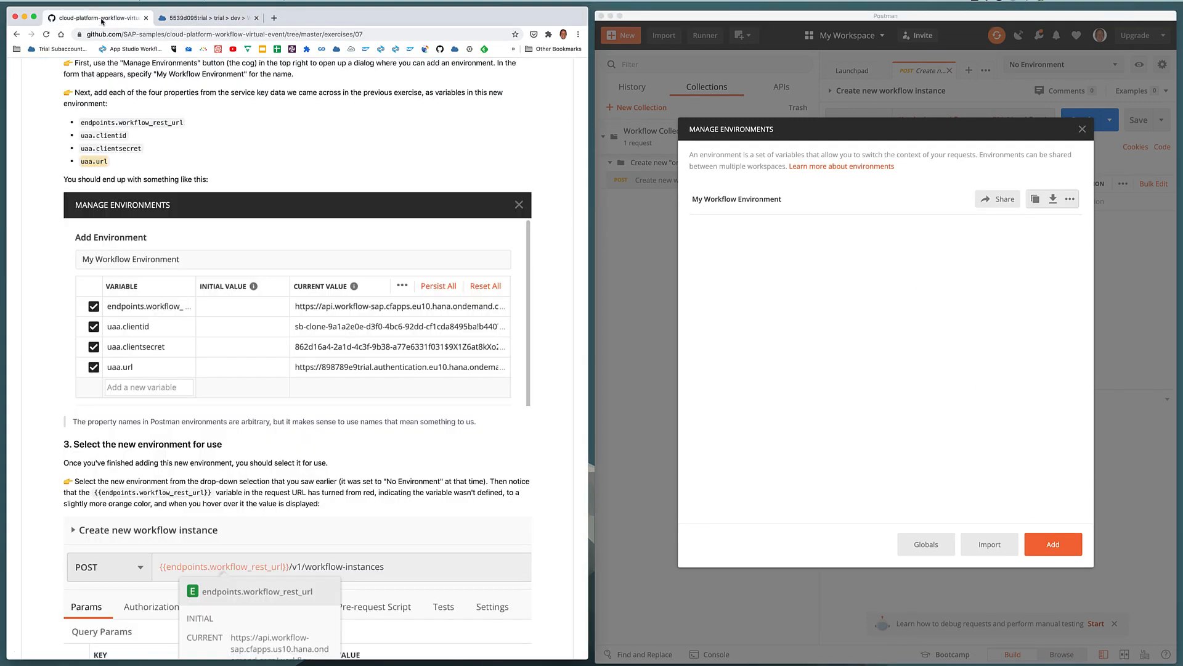
Show the instructions for selecting the new environment, close the environment manager and narrow the browser window again.
left_click(99, 17)
scroll(252, 357, "down", 2)
scroll(252, 357, "down", 5)
left_click(1082, 129)
key("alt+shift+h")
key("alt+shift+h")
key("alt+shift+h")
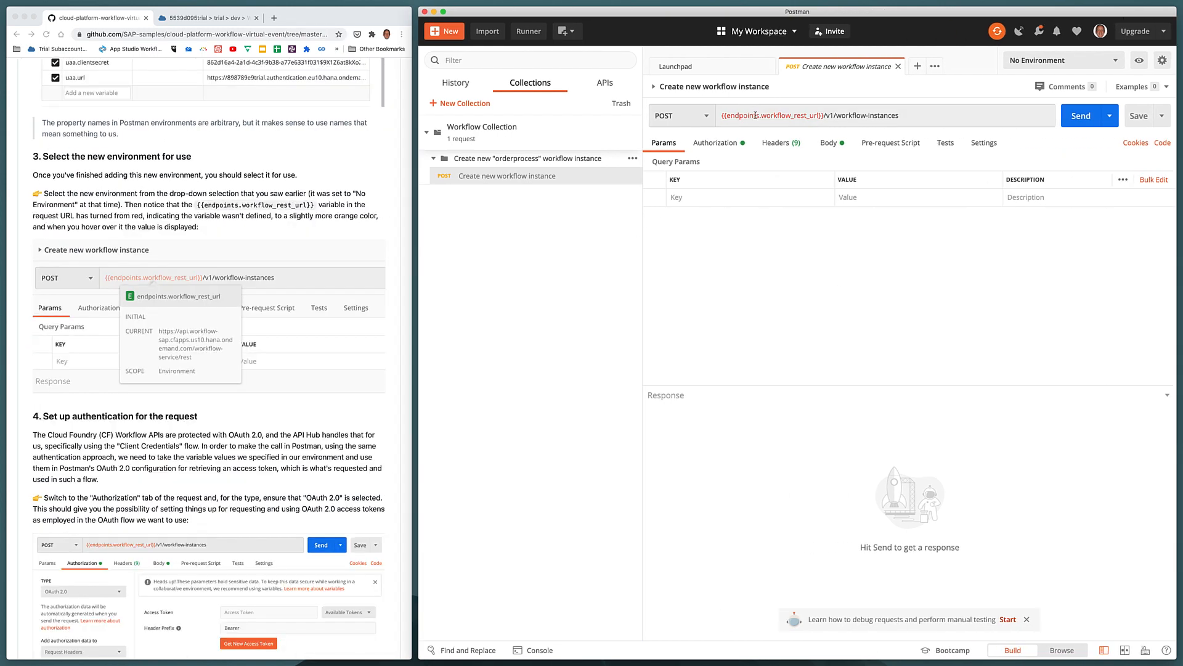
Make My Workflow Environment the active environment and inspect the resolved endpoints.workflow_rest_url variable in the request URL.
mouse_move(761, 119)
left_click(1116, 61)
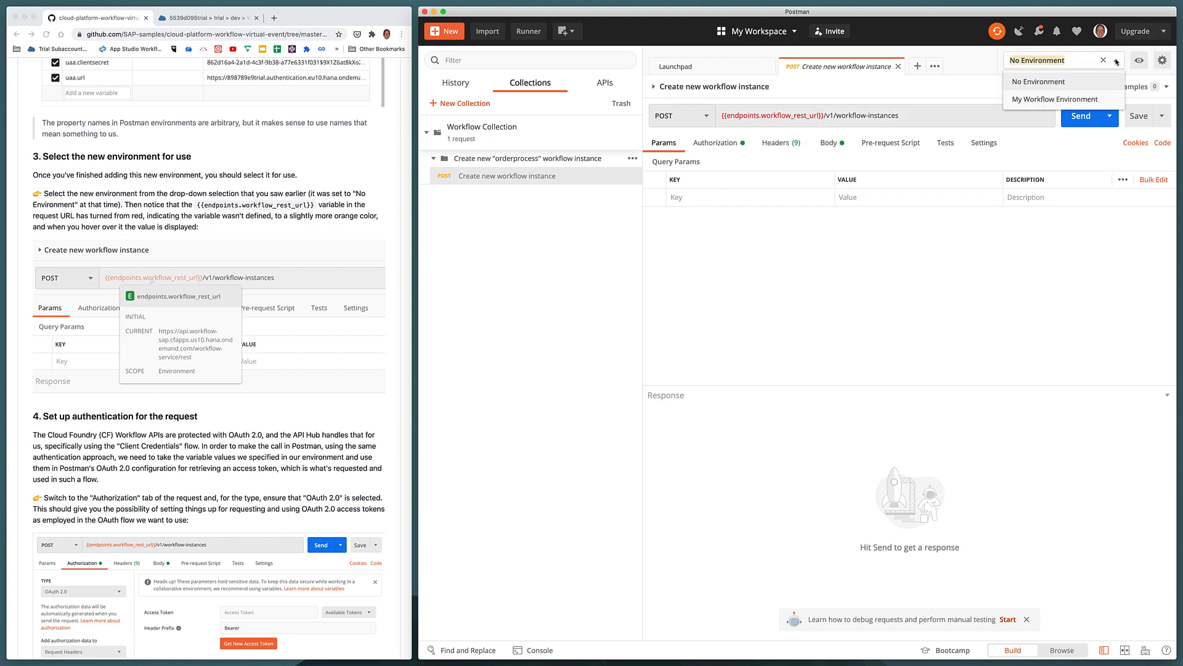
left_click(1101, 101)
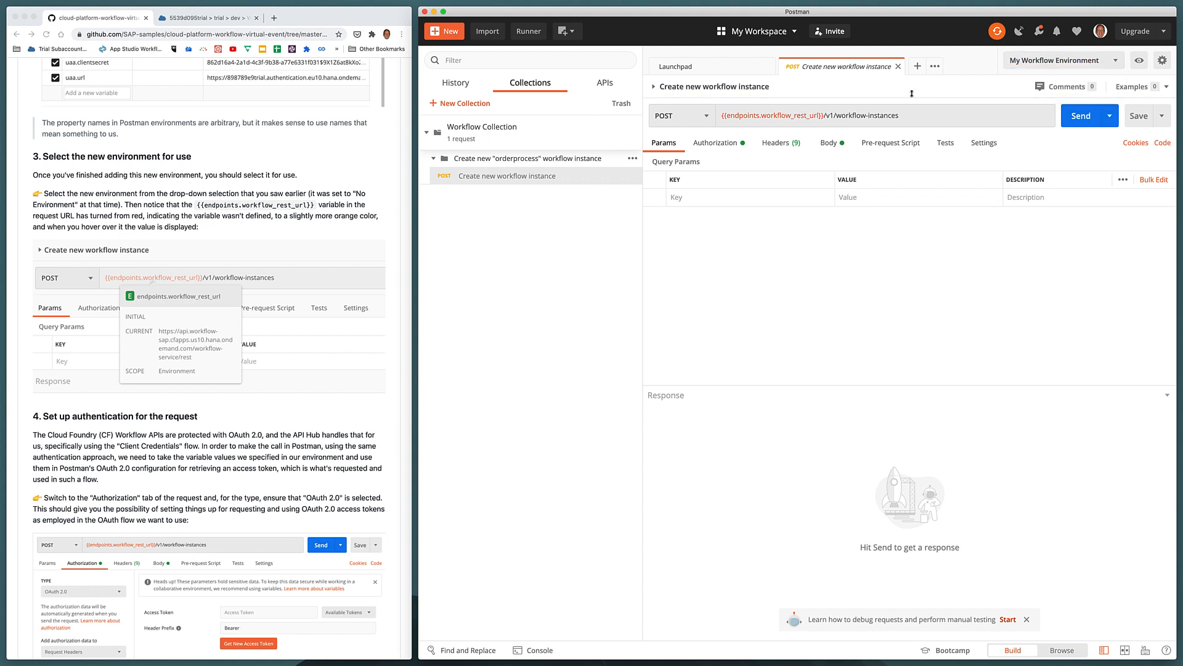
mouse_move(779, 115)
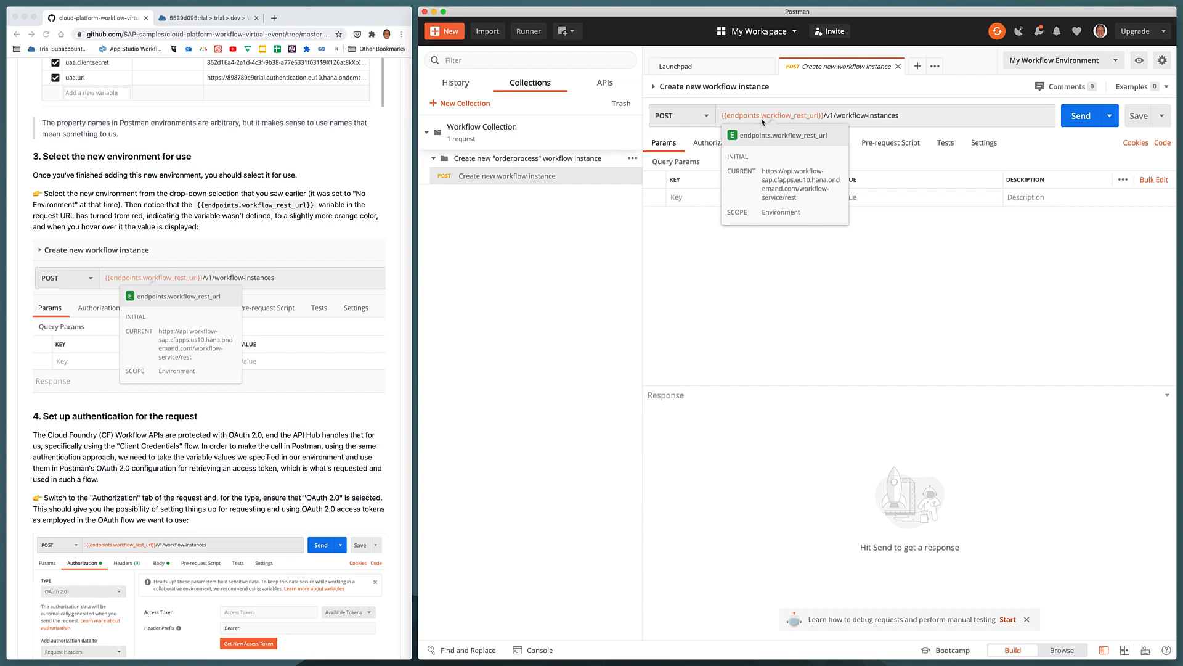
left_click(269, 444)
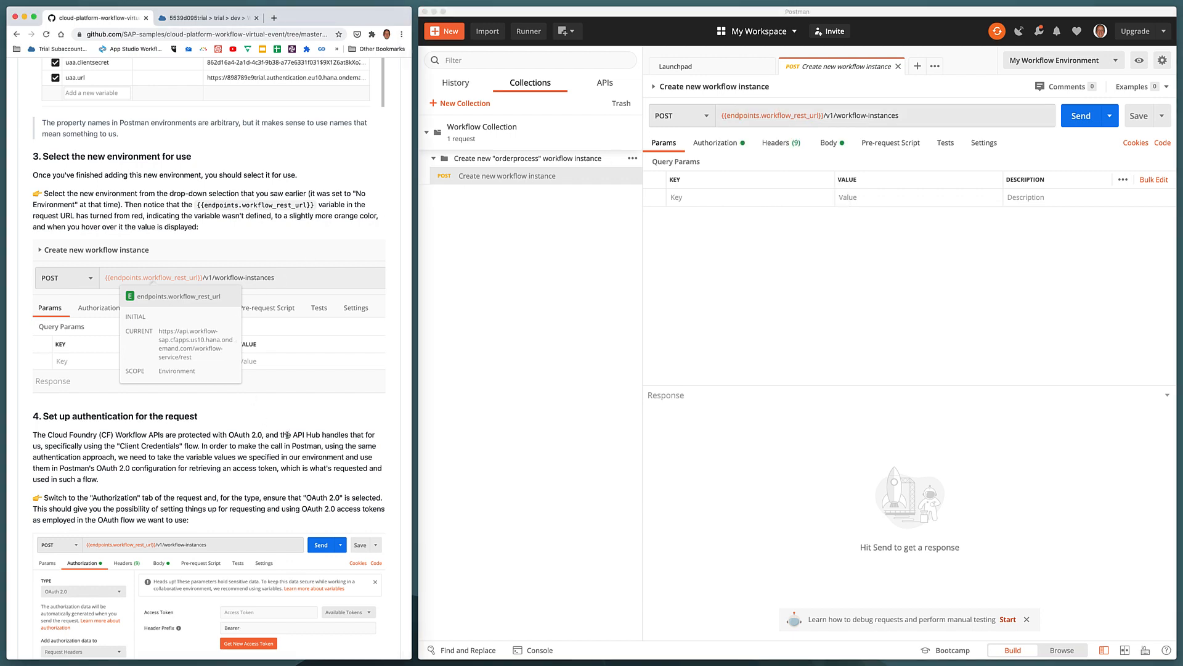
Show the authentication instructions, open the workflow instance request's authorization settings and keep OAuth 2.0 as the authorization type.
scroll(287, 435, "down", 10)
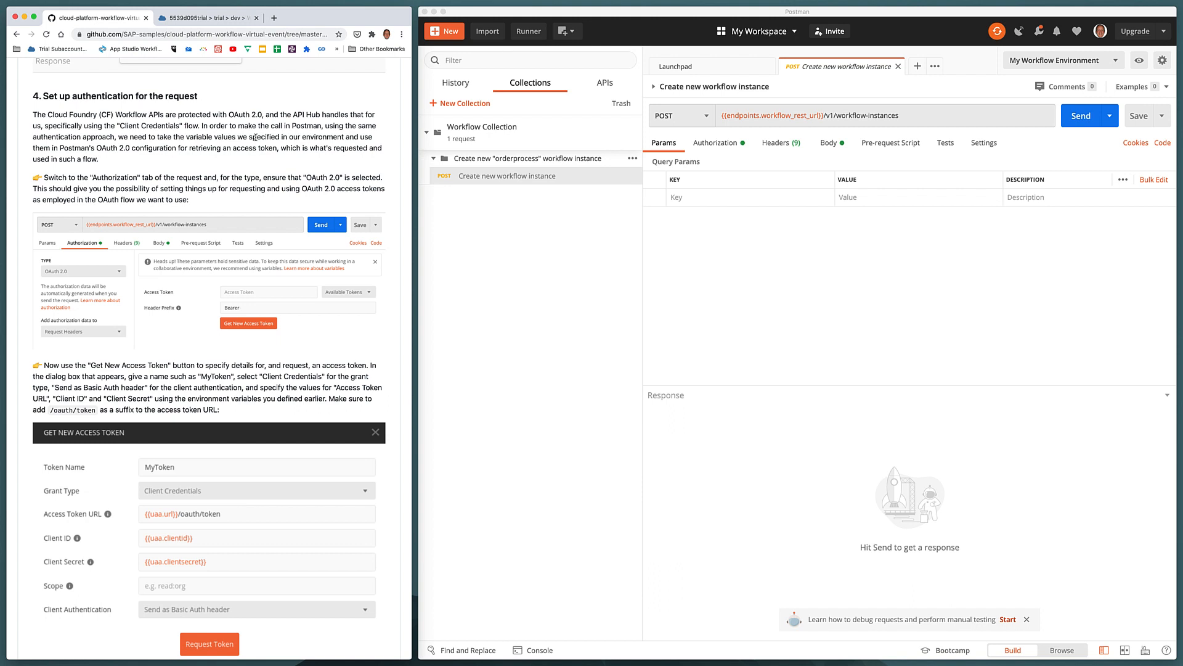
left_click(717, 144)
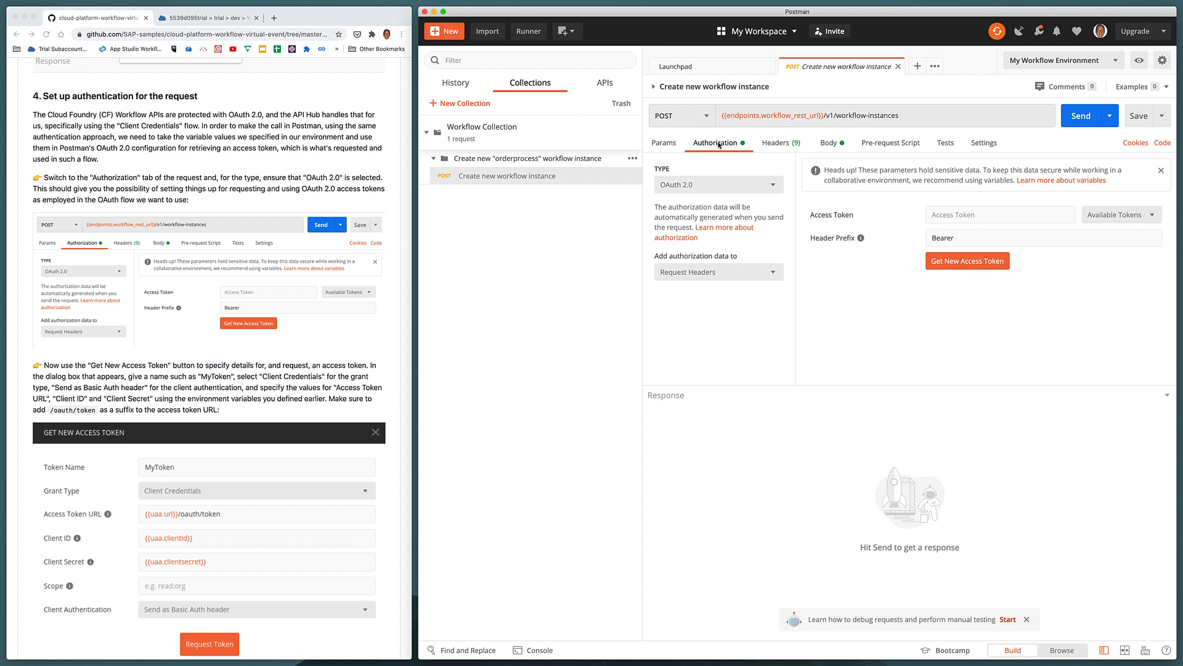
left_click(773, 186)
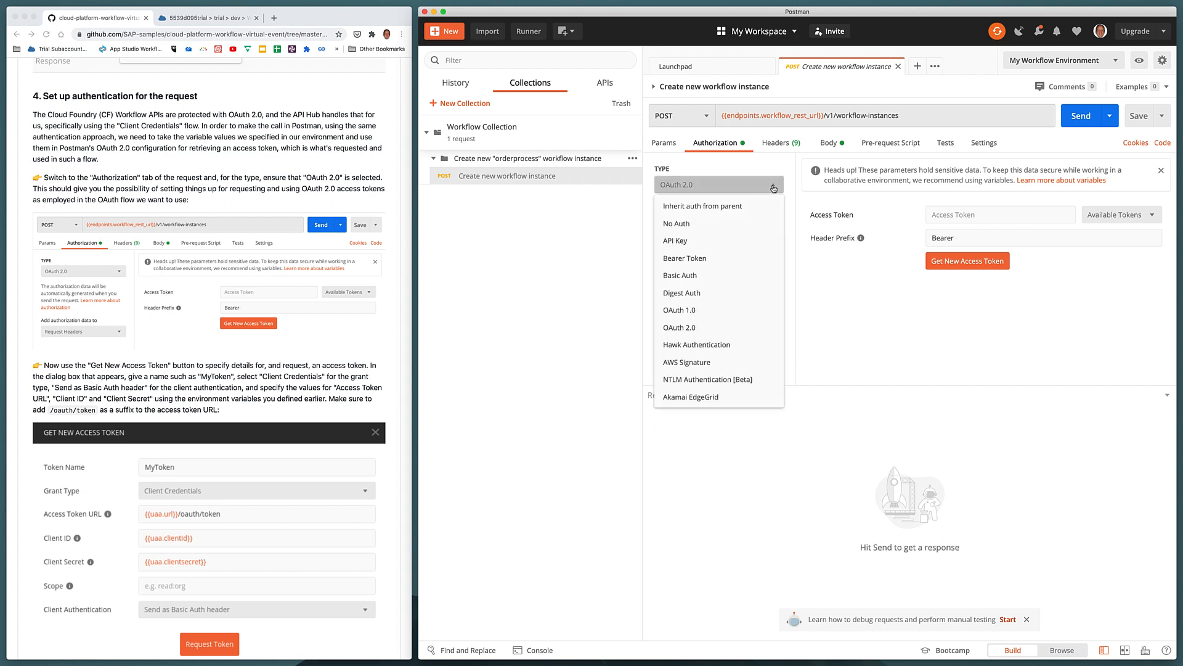
left_click(773, 188)
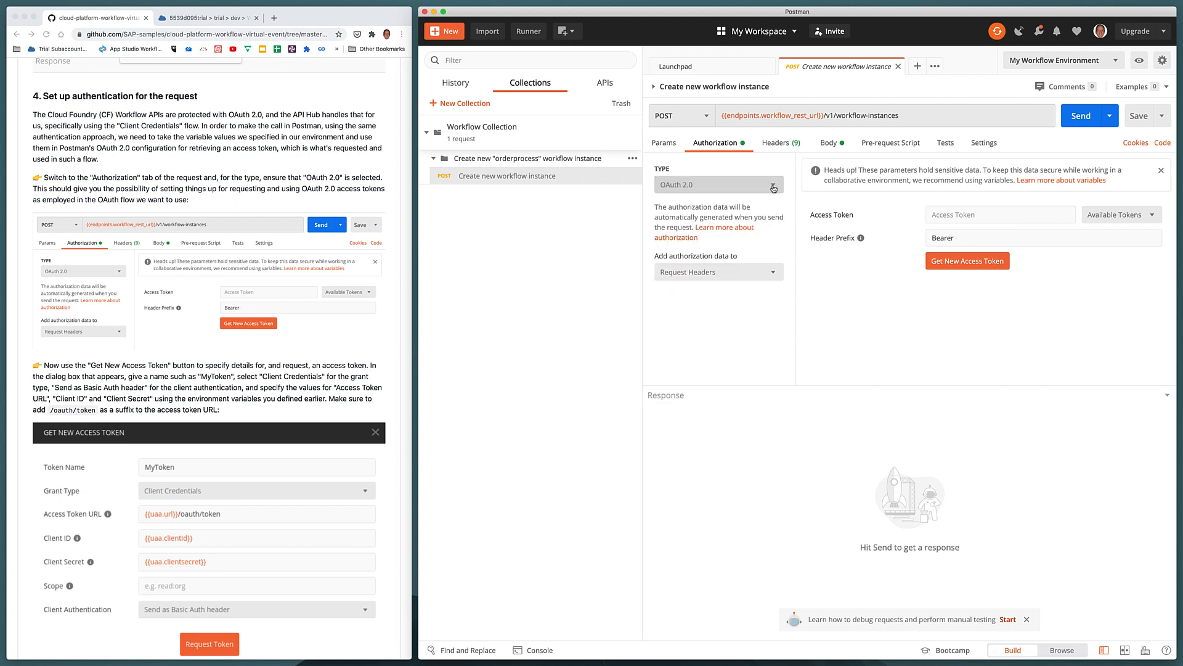
Open the new access token details for MyToken, compare them with the exercise instructions and choose Client Credentials as the grant type.
scroll(177, 307, "down", 5)
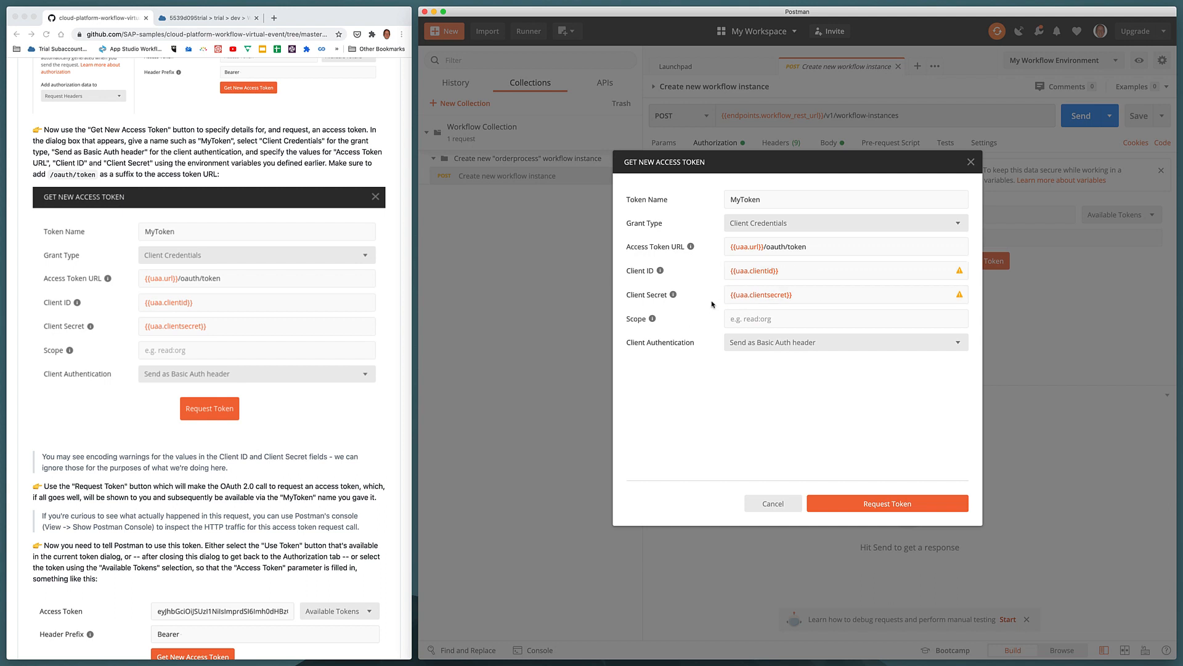
mouse_move(746, 249)
mouse_move(762, 297)
scroll(252, 417, "down", 1)
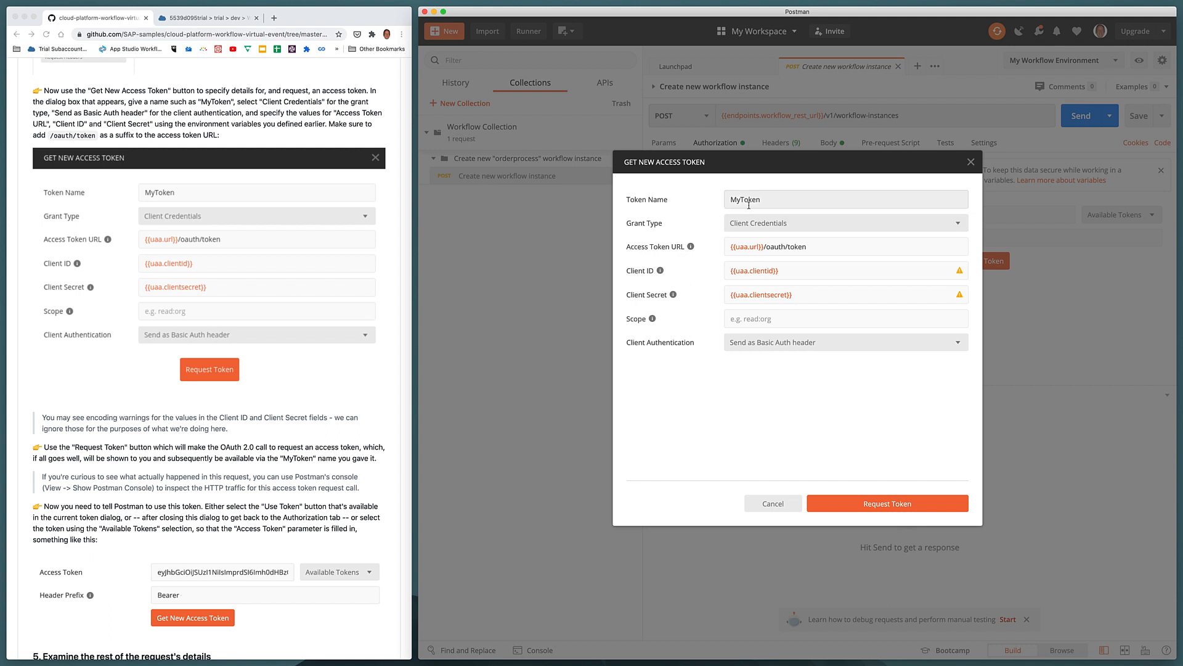
left_click(959, 226)
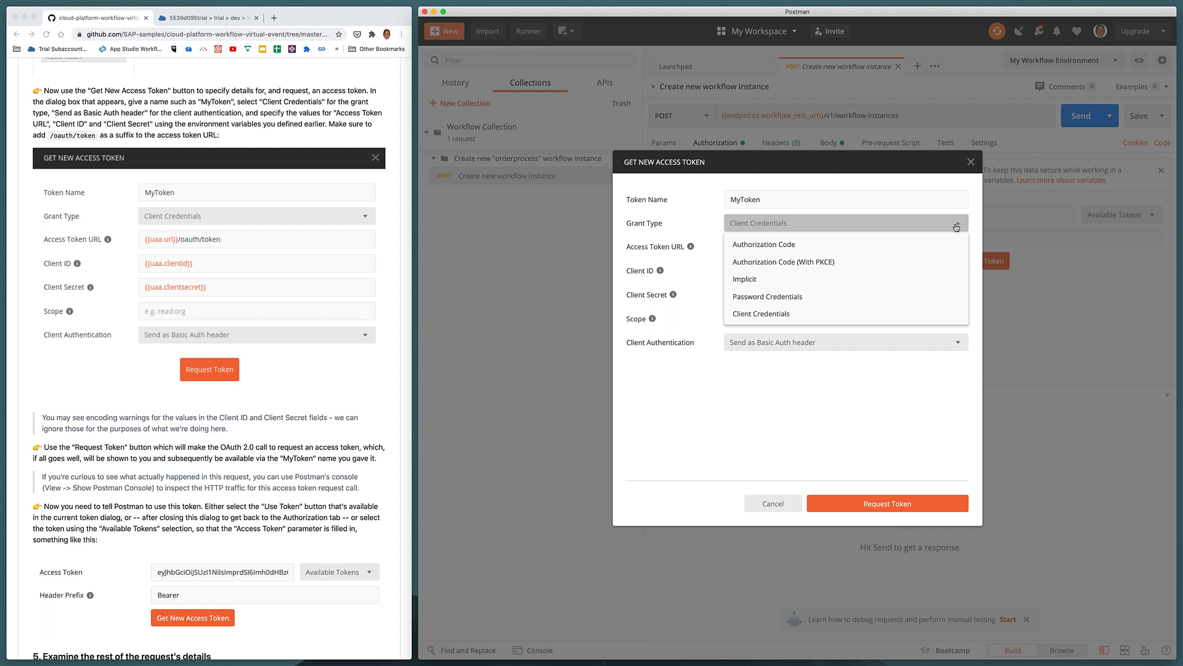
left_click(787, 316)
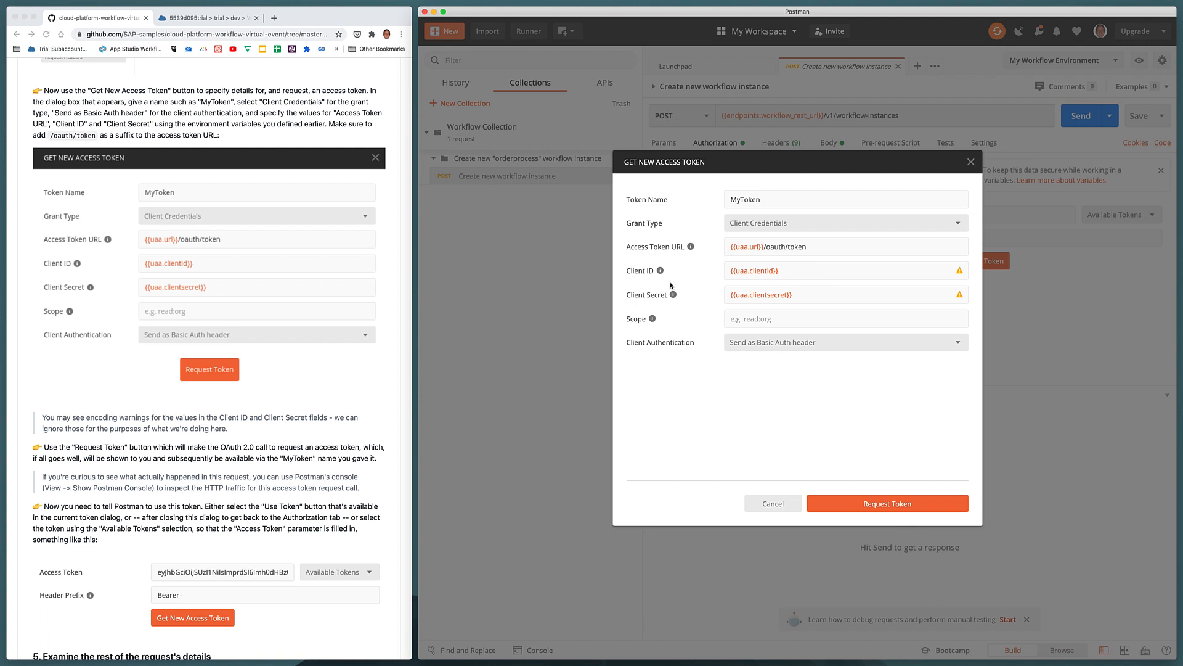
Keep Send as Basic Auth header as the client authentication and request the access token.
left_click(768, 349)
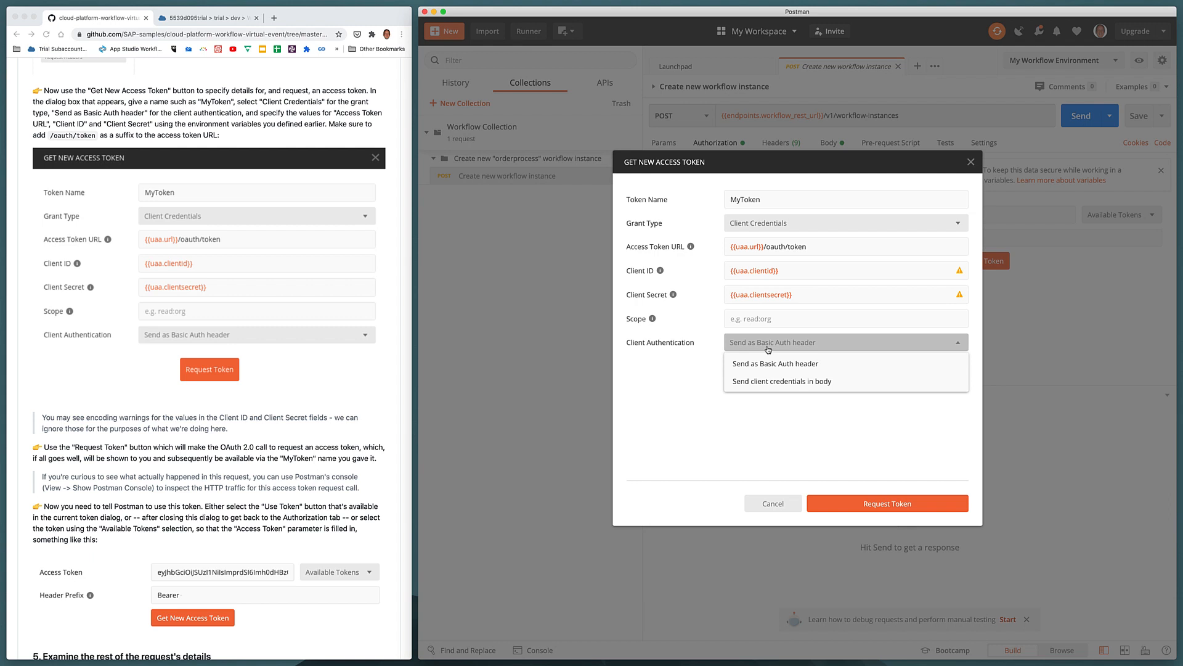
left_click(704, 368)
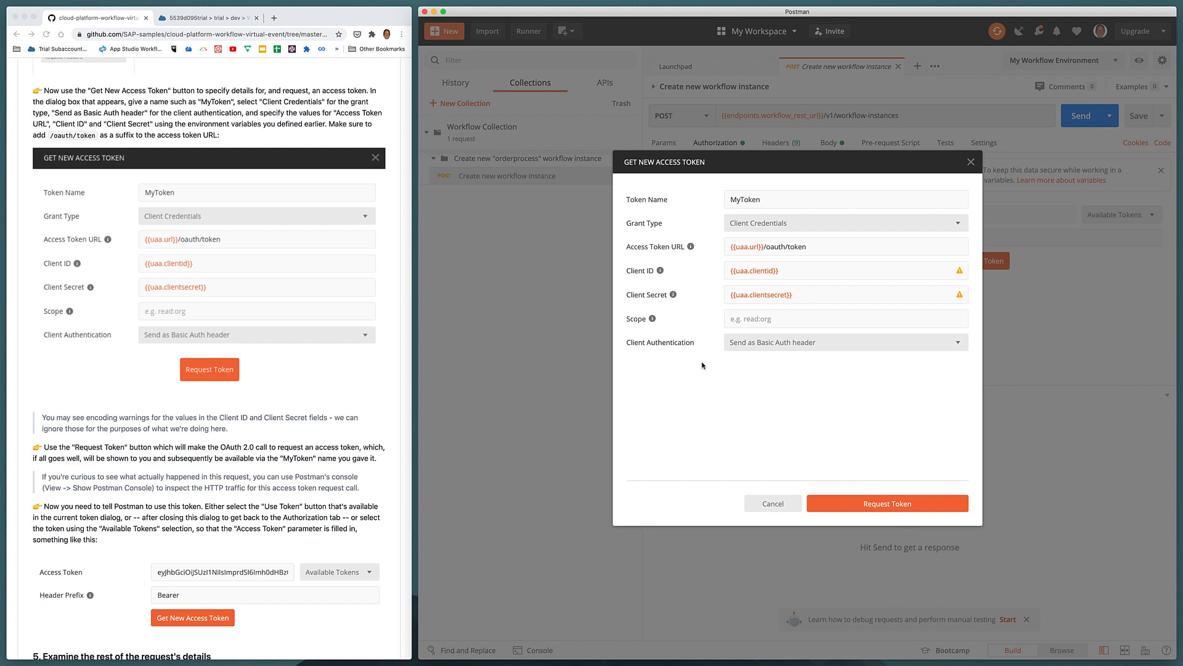
left_click(867, 502)
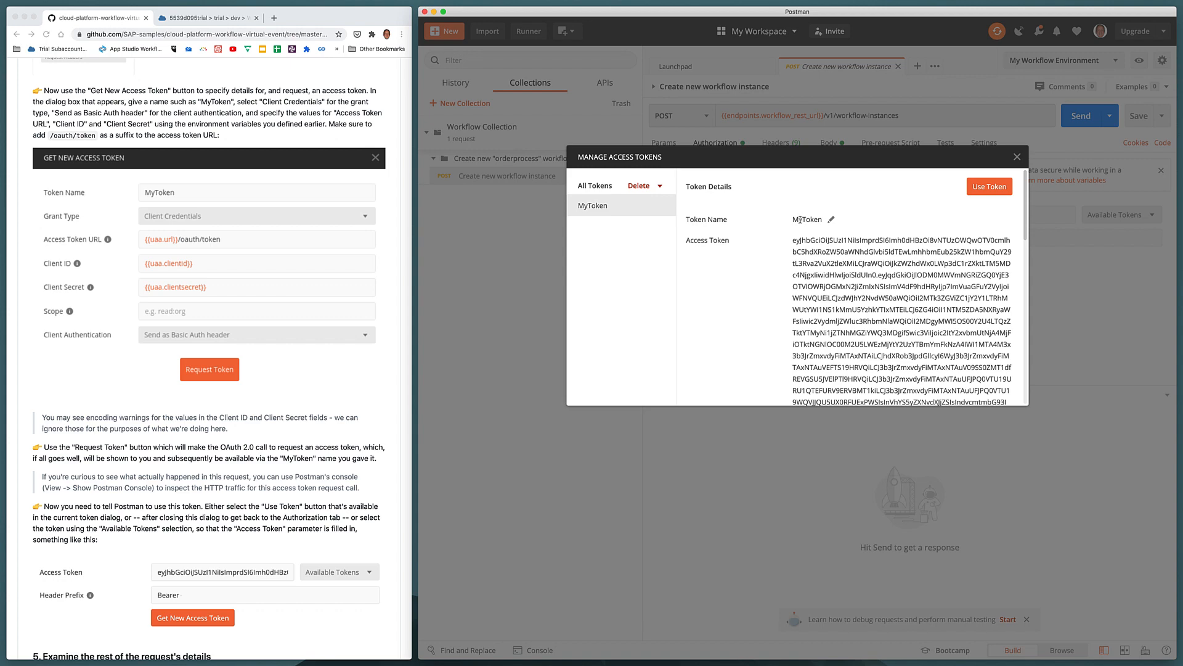
Use MyToken as the request's access token and inspect the filled access token field.
scroll(316, 423, "down", 5)
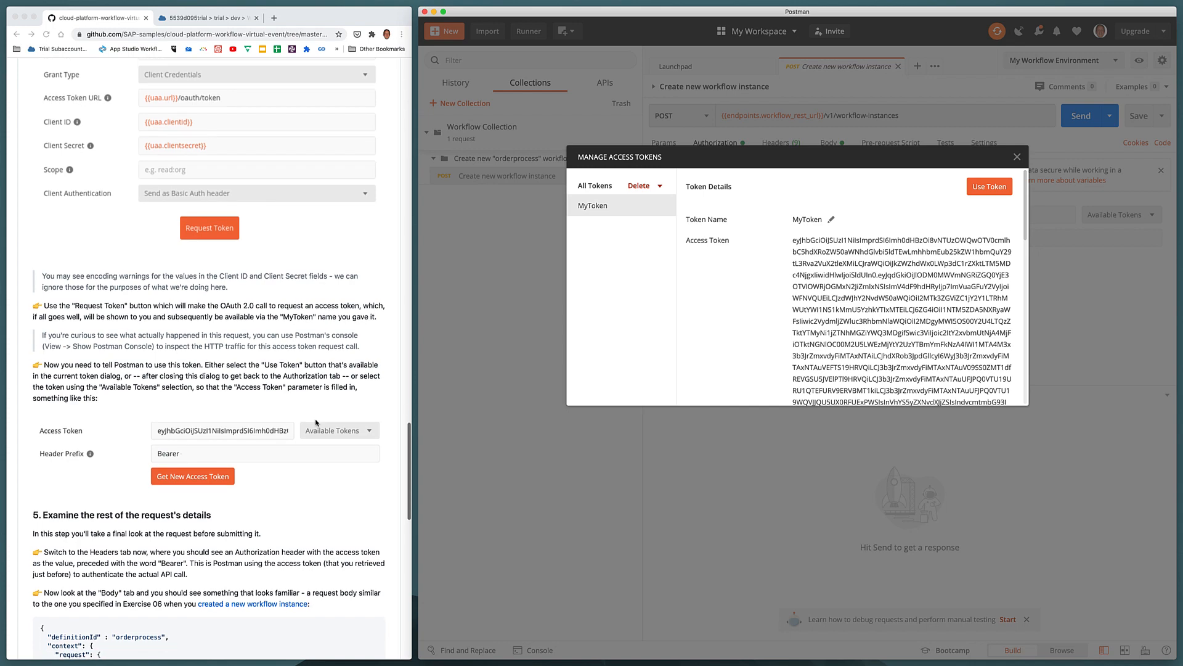
scroll(316, 423, "down", 2)
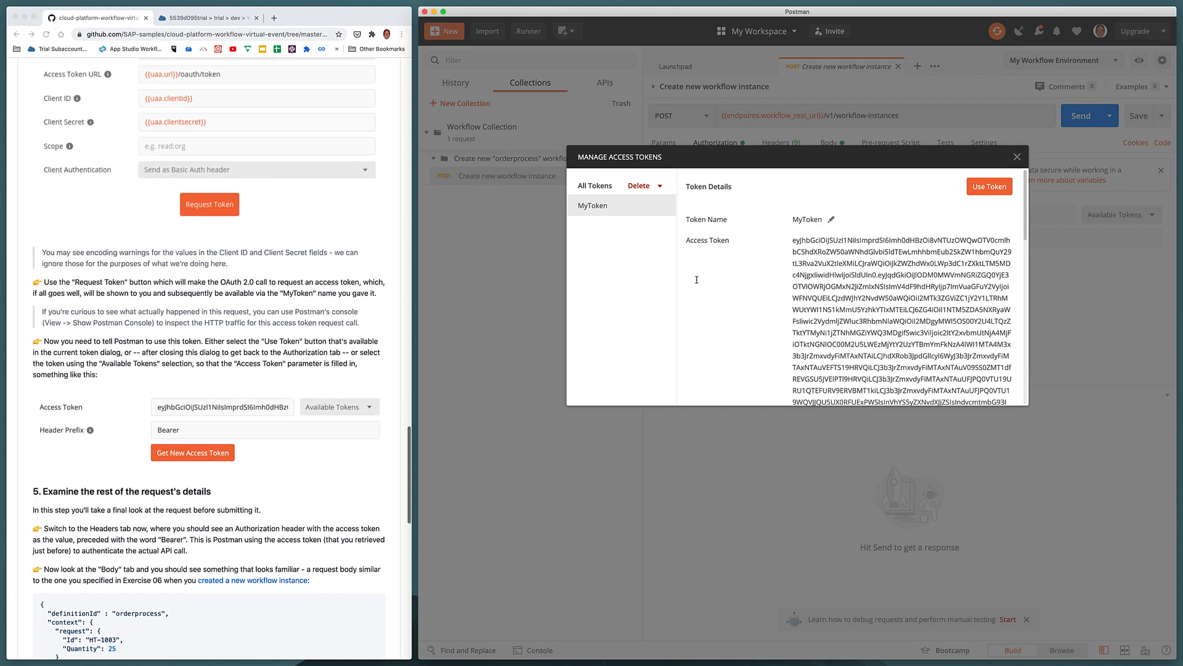
left_click(989, 188)
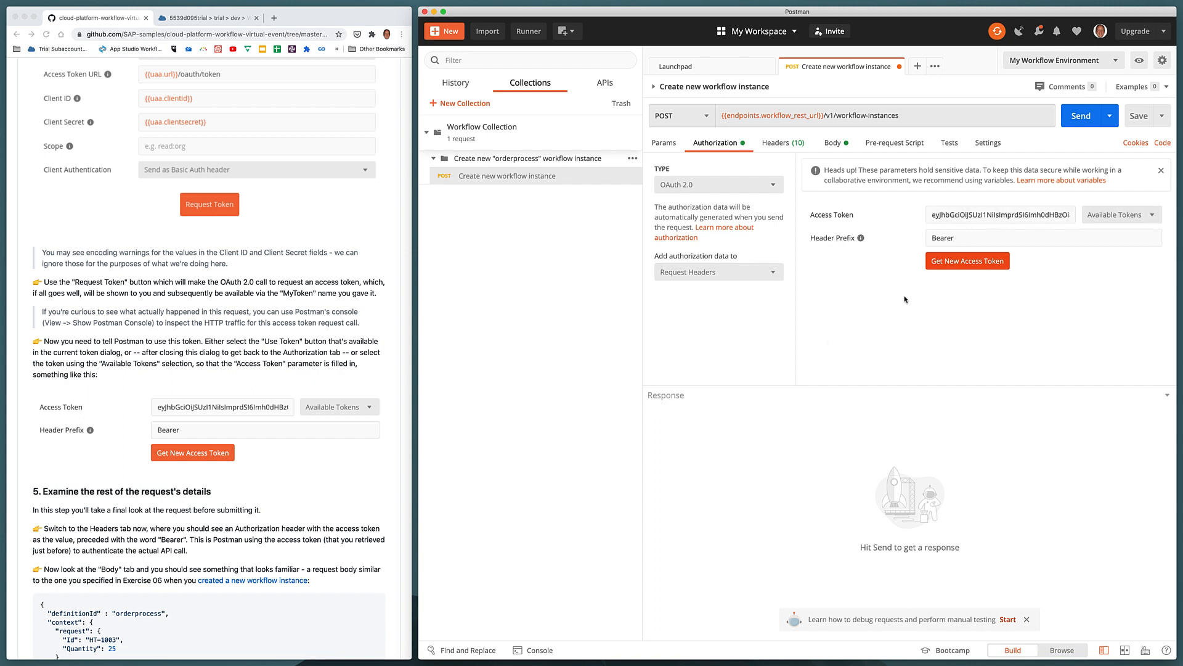
left_click_drag(934, 215, 1017, 216)
left_click(1122, 296)
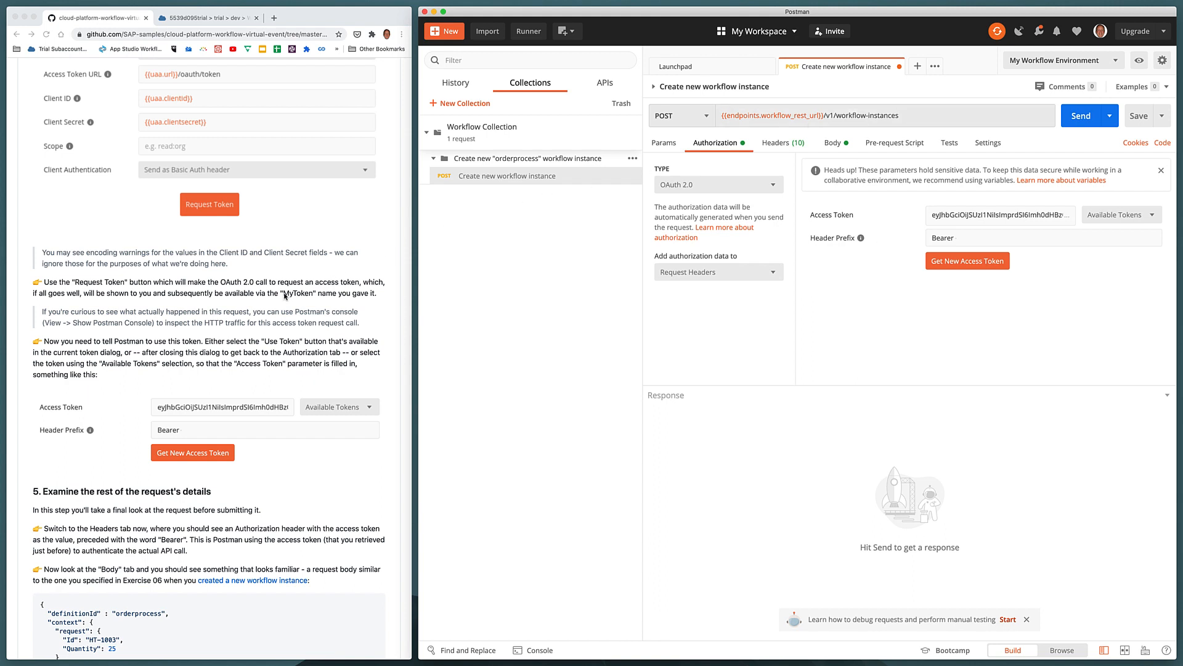
Show the instructions for examining and making the request, and display the request's JSON body to compare it with them.
scroll(294, 292, "down", 10)
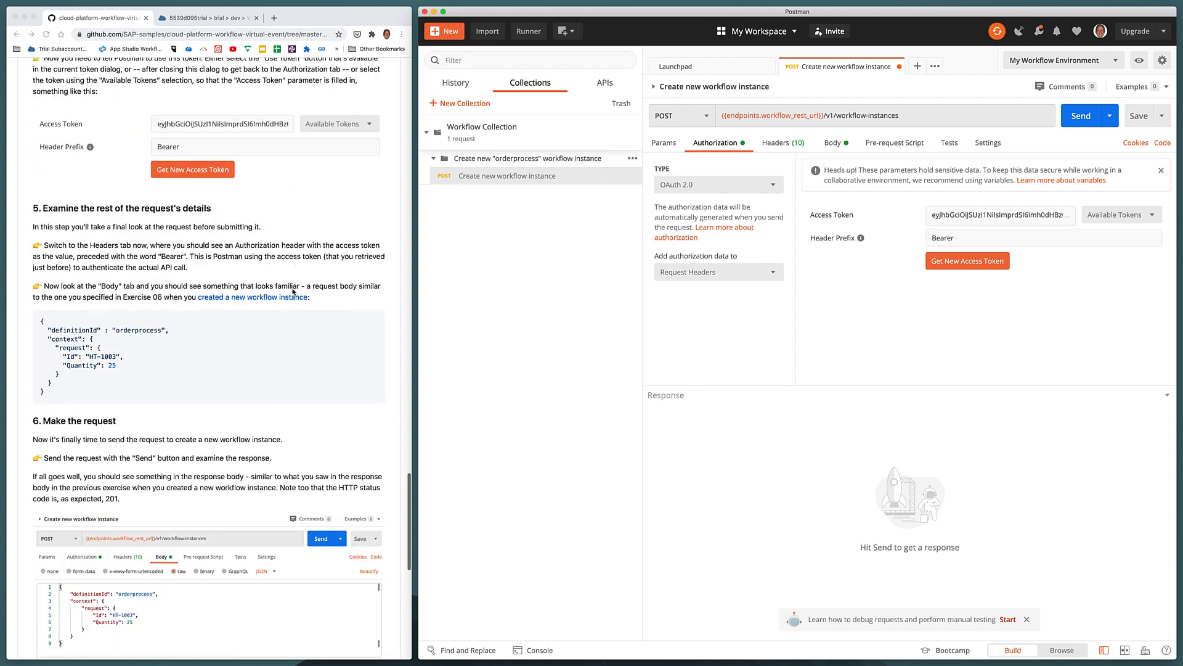
scroll(293, 292, "down", 2)
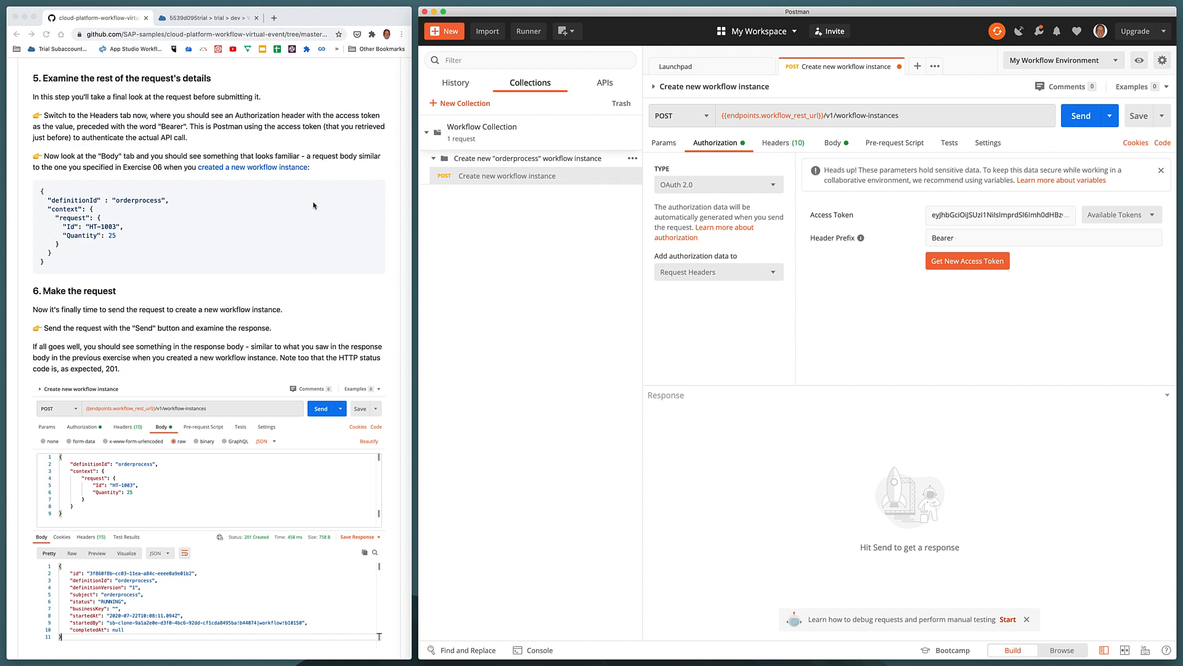
left_click(836, 148)
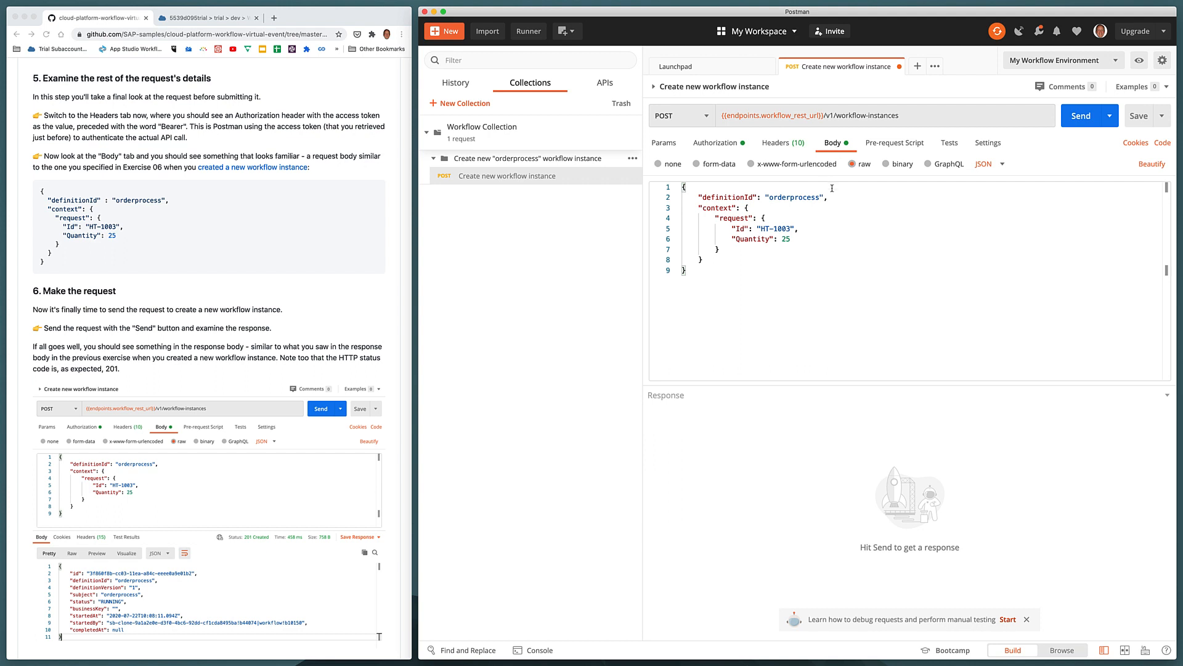